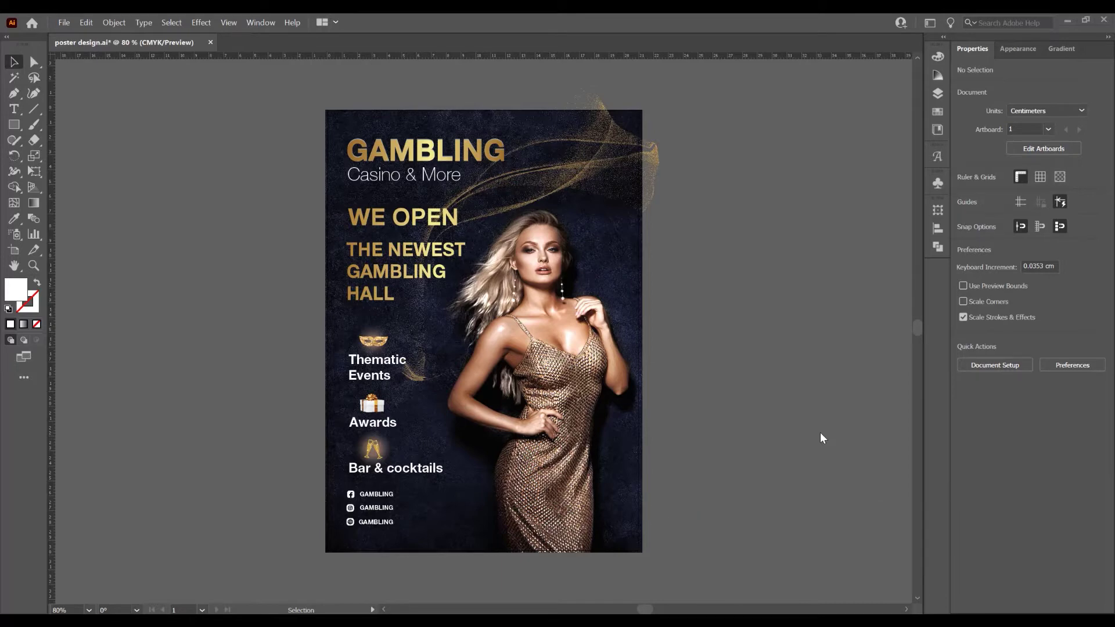
Create a new 21 × 29.7 cm CMYK document from the recent Print preset
click(60, 22)
click(99, 33)
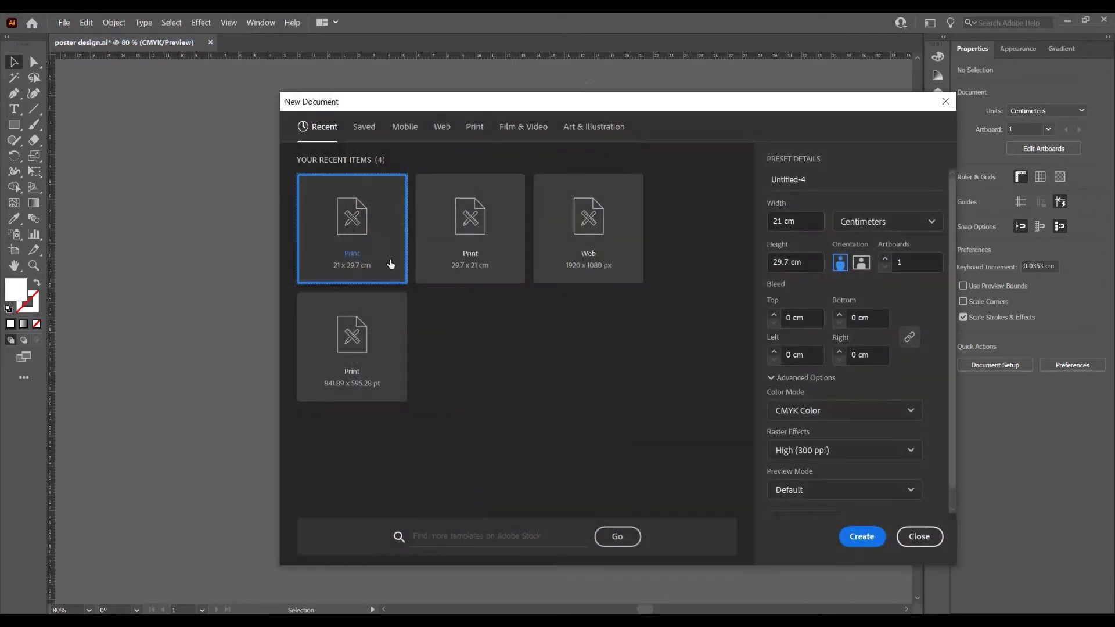
click(858, 541)
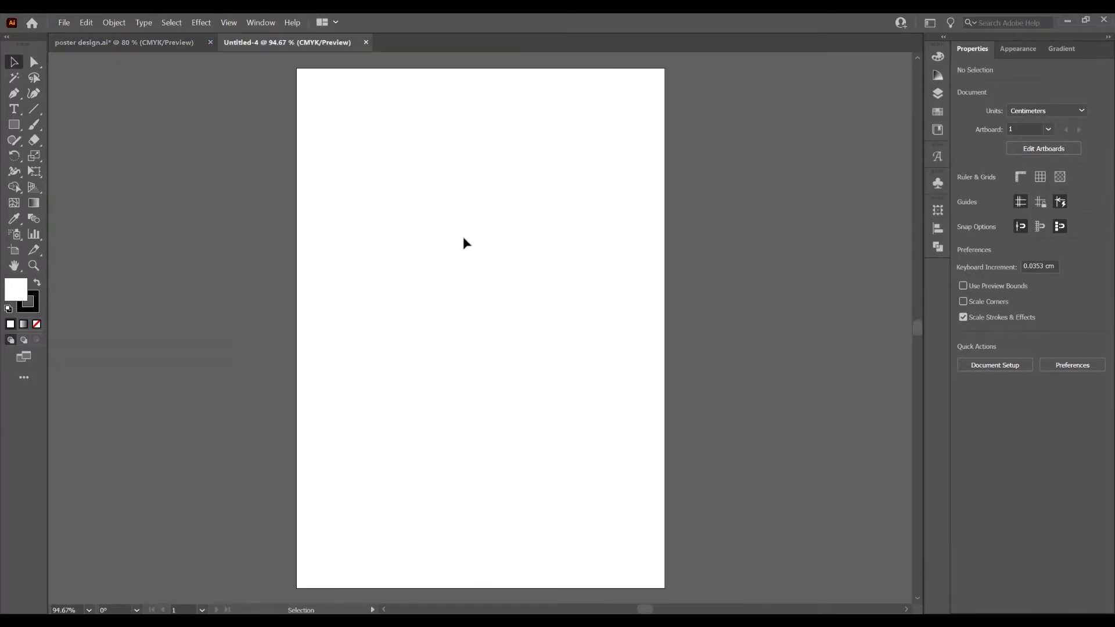
click(64, 22)
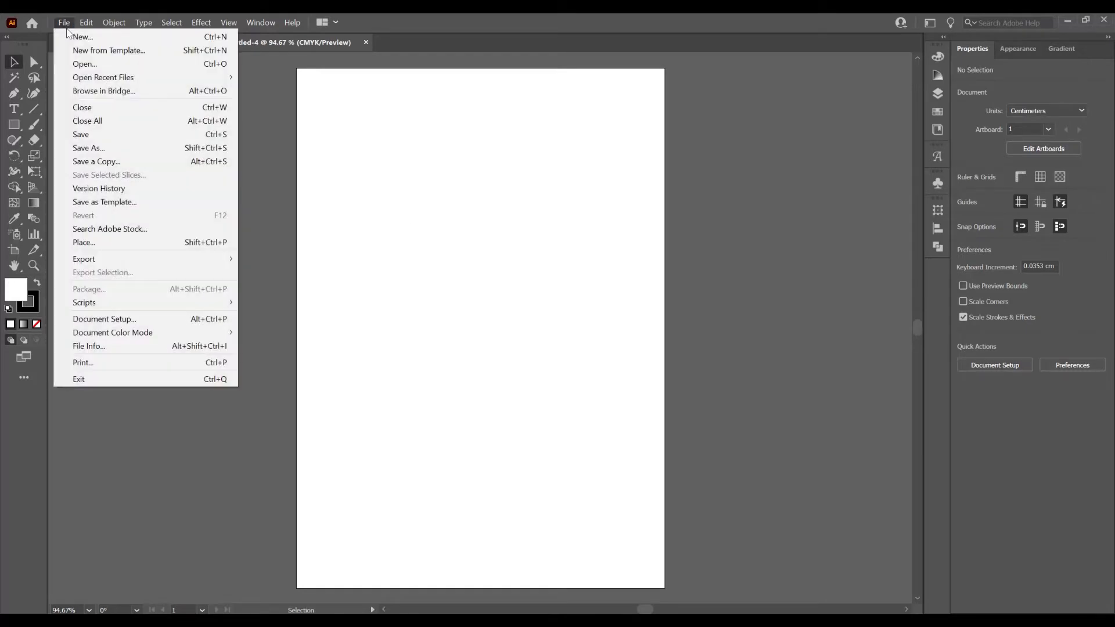
Place Bg-poster-design.jpg and stretch it to about 21.74 × 32.79 cm over the artboard
click(118, 244)
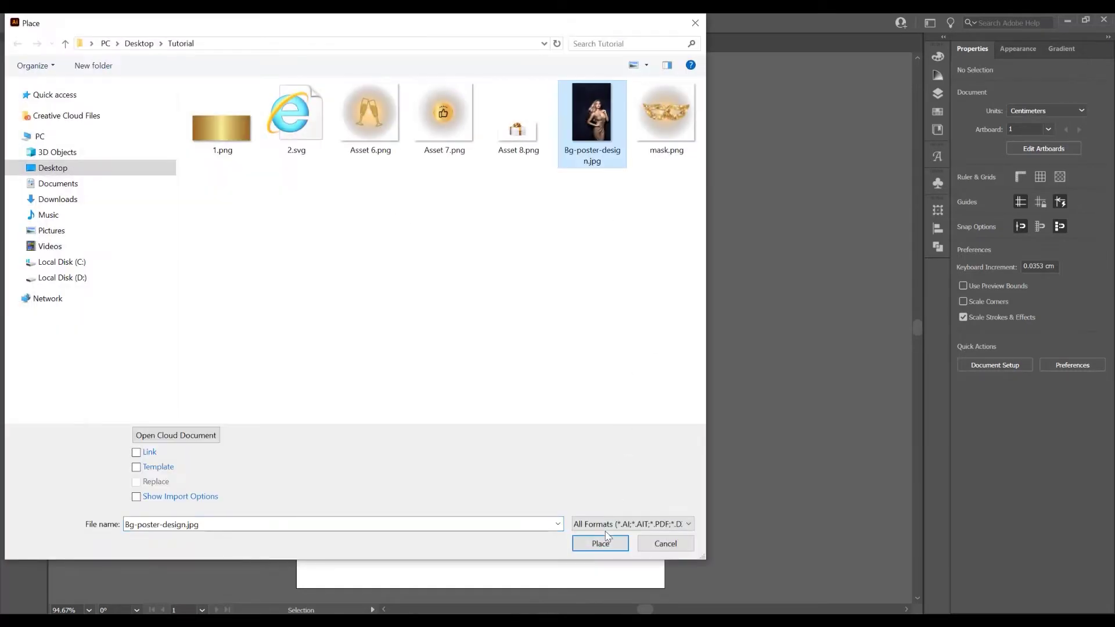
click(607, 536)
drag(277, 60, 709, 585)
key(ctrl+minus)
drag(548, 461, 555, 423)
key(shift+o)
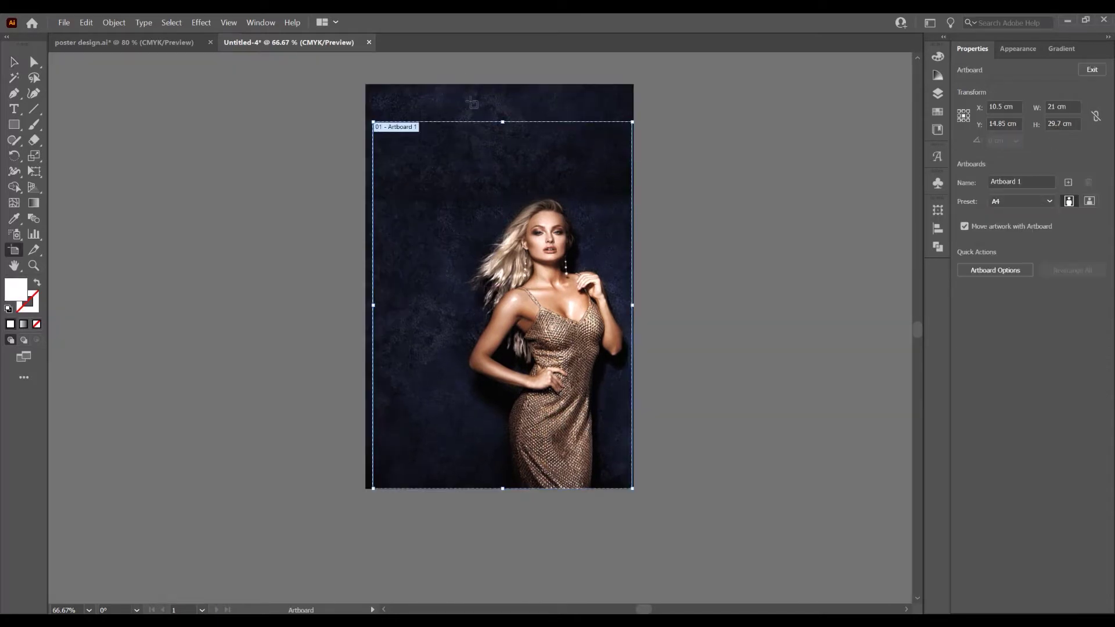
click(13, 62)
click(631, 269)
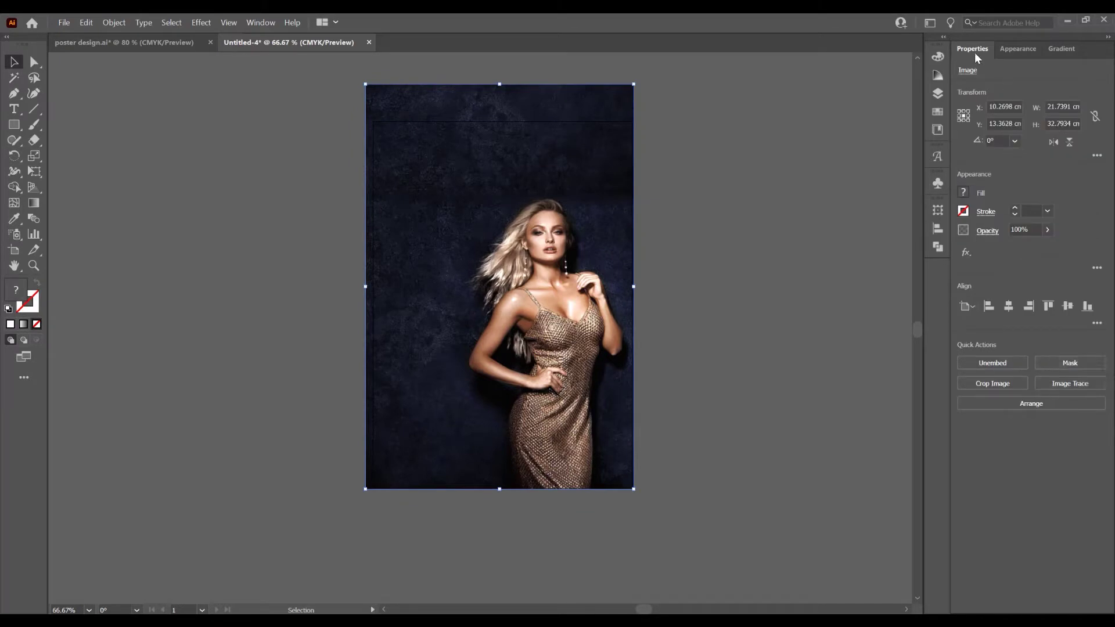
Select the photo's layer in the Layers panel and clip it with a mask
click(256, 23)
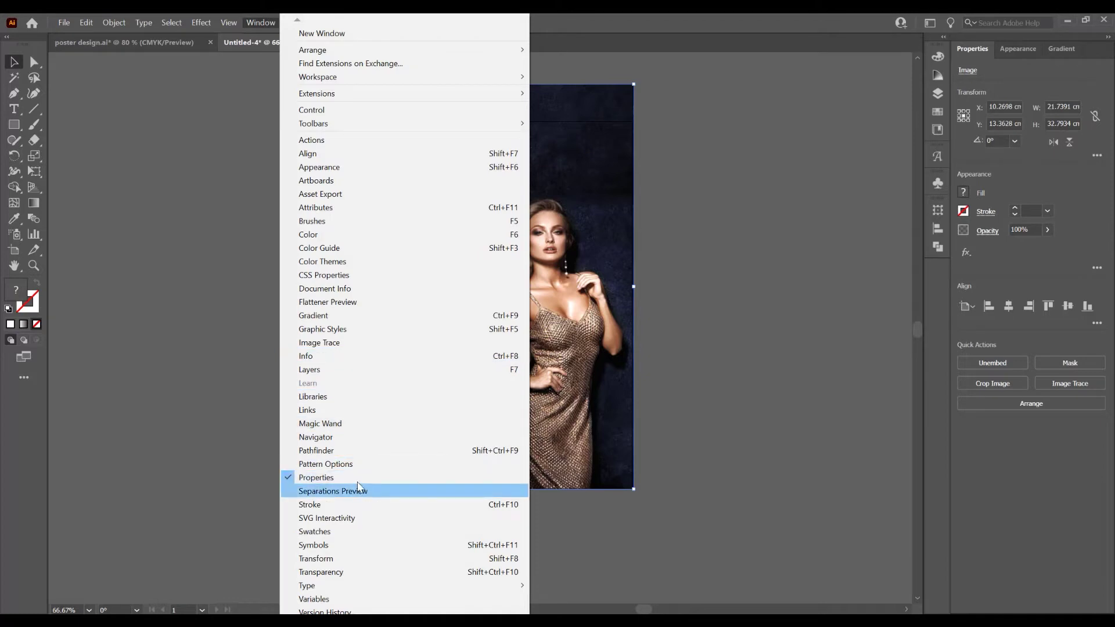
click(675, 357)
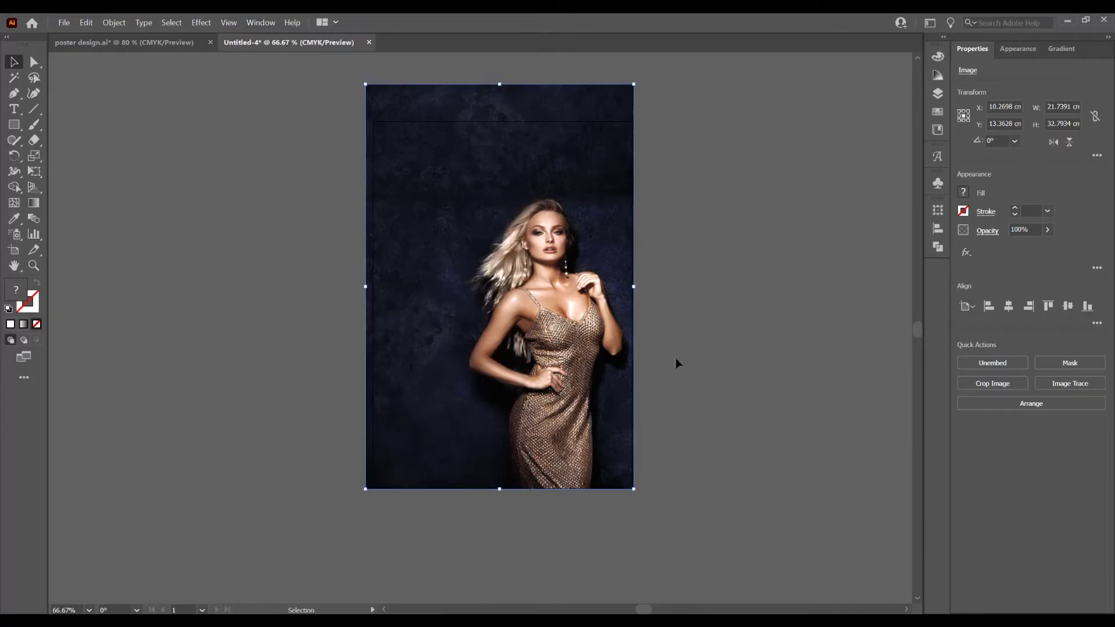
click(936, 93)
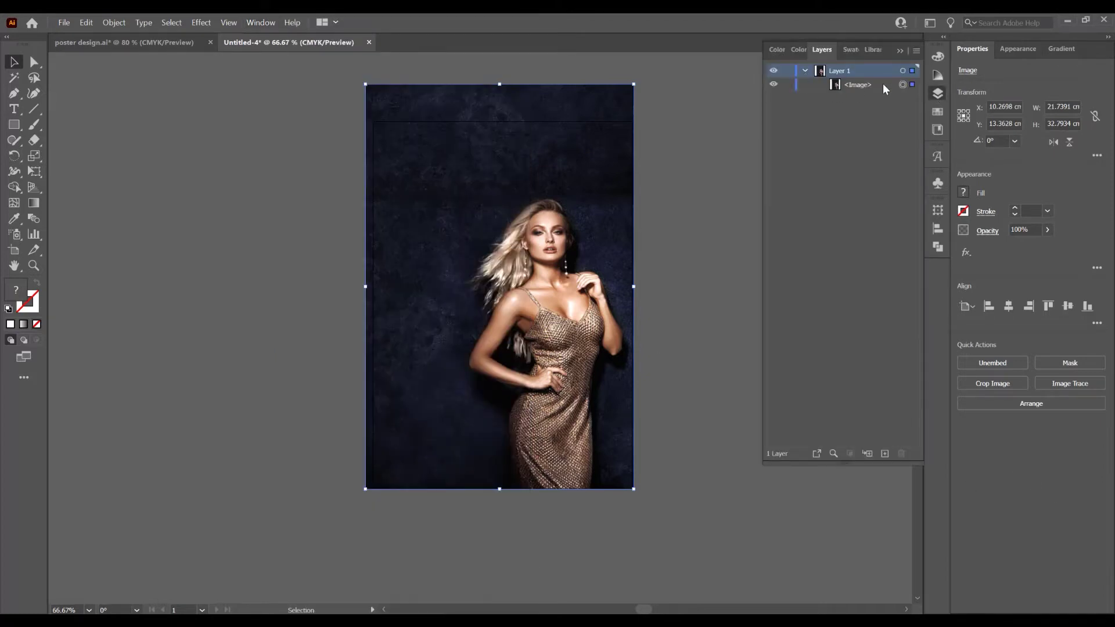
click(864, 84)
click(260, 22)
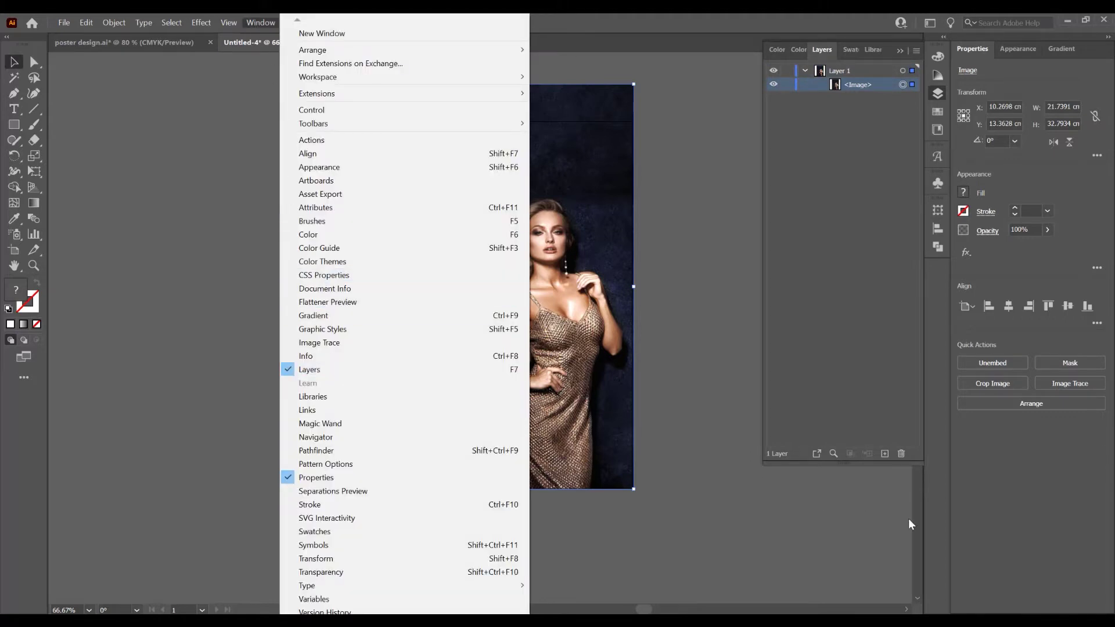
click(545, 321)
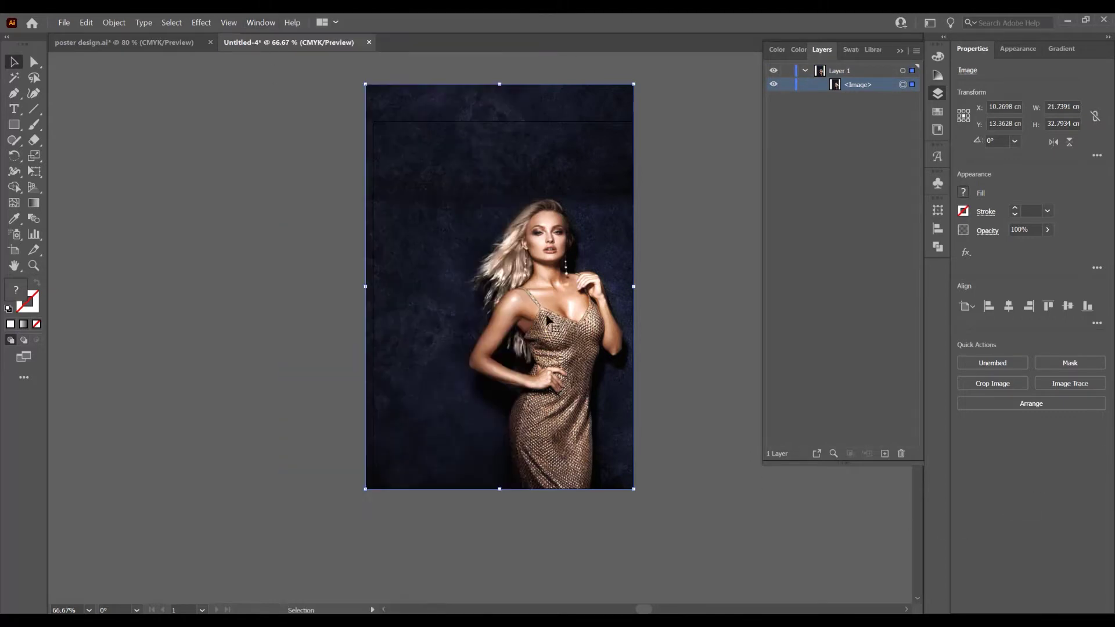
click(1068, 364)
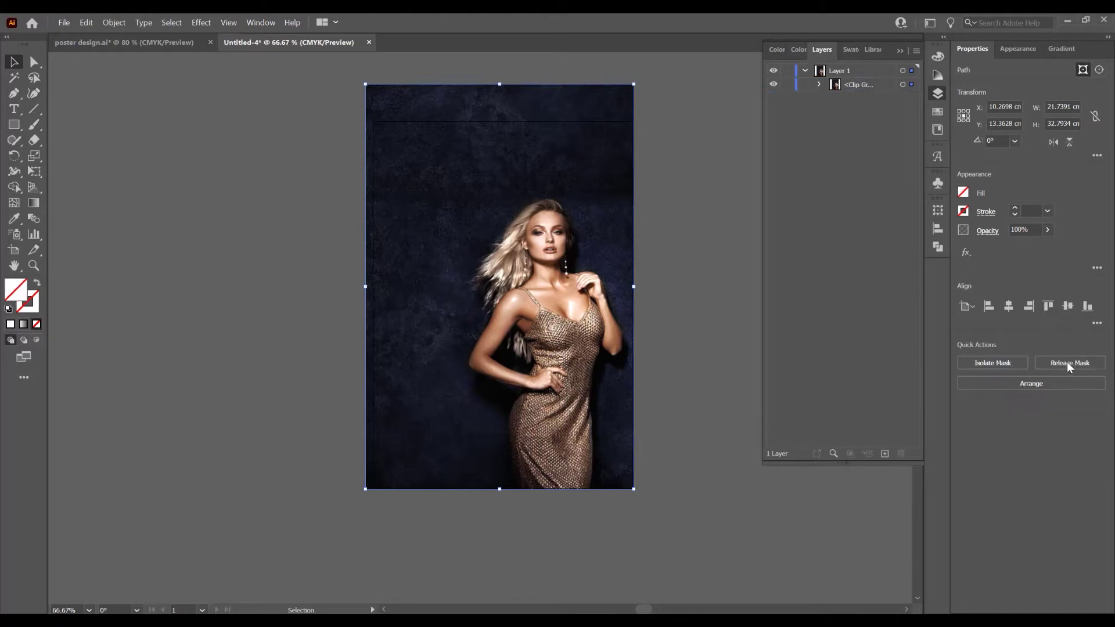
Pull the clipping path's top edge to the artboard and lock the Clip Group
click(818, 84)
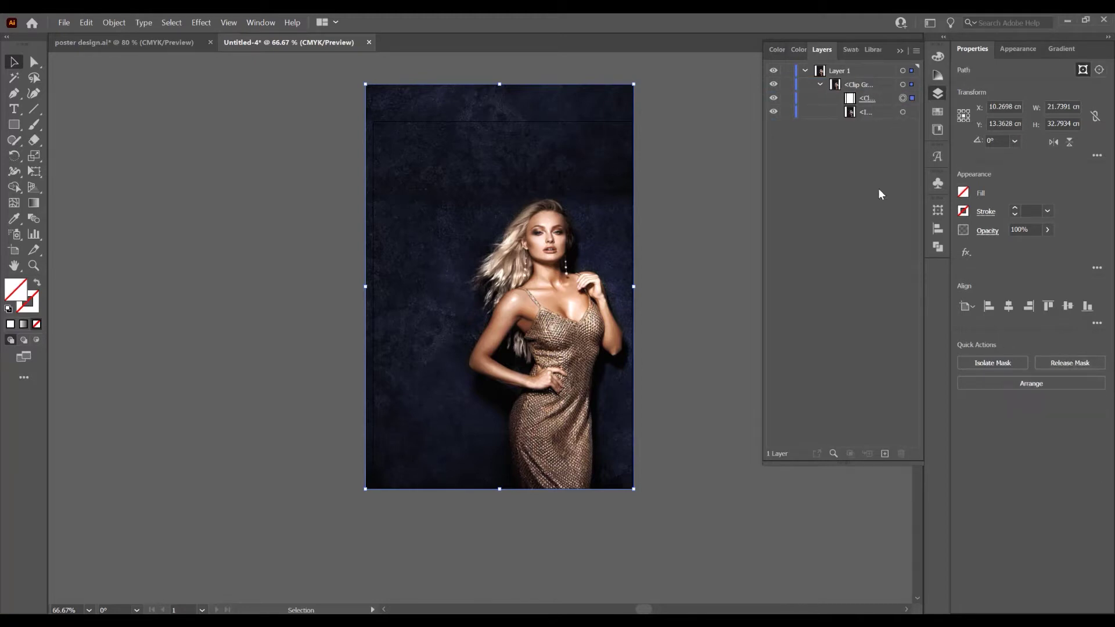
click(774, 112)
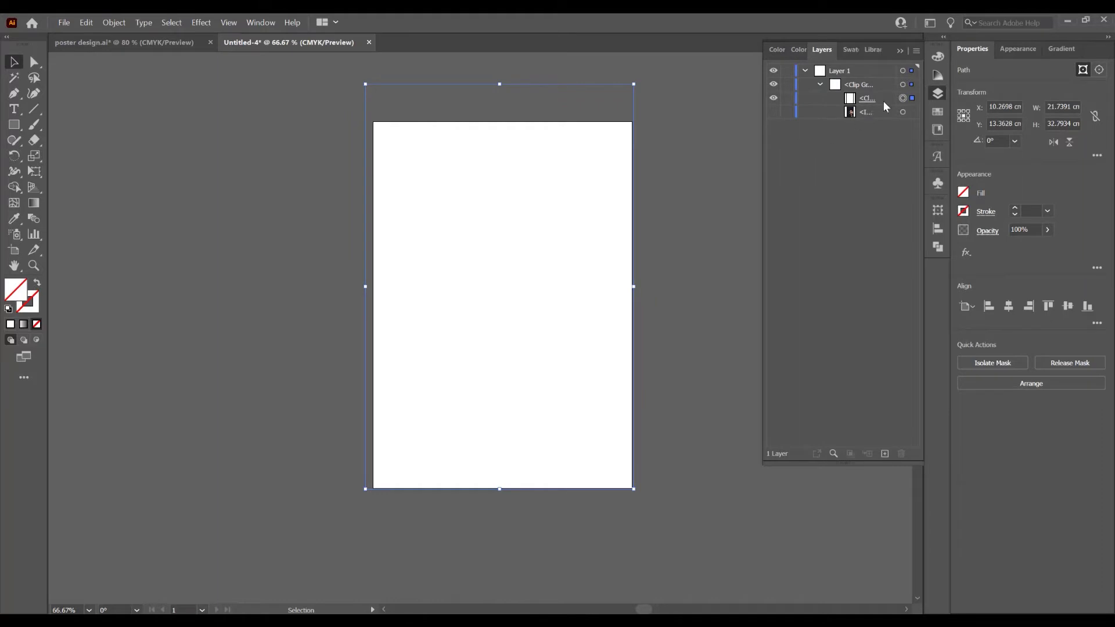
click(773, 111)
click(886, 97)
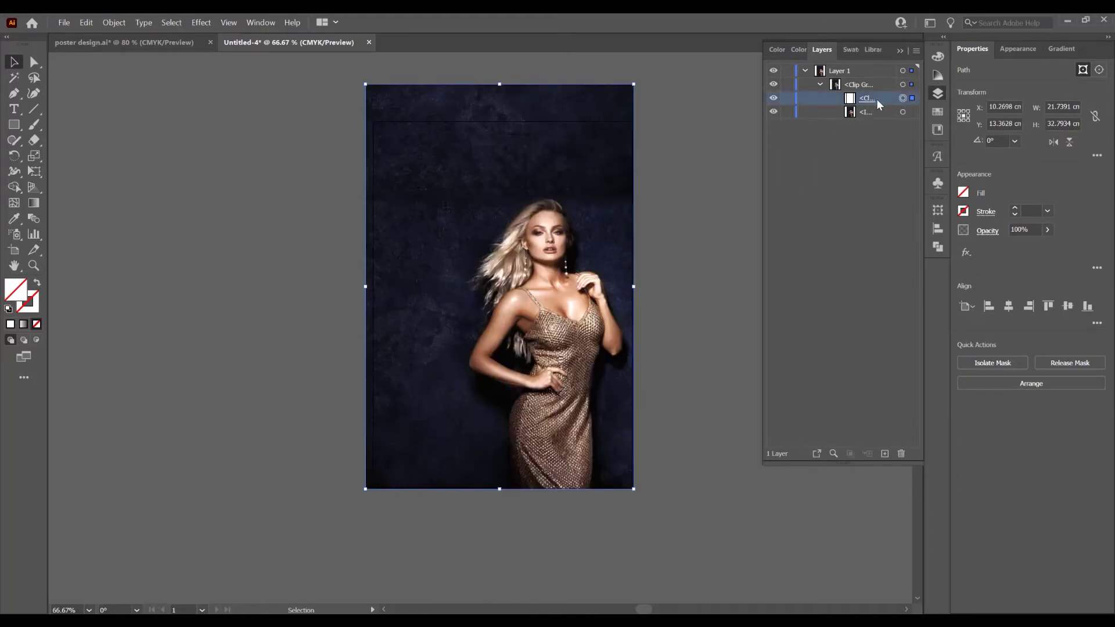
drag(500, 84, 500, 121)
click(699, 244)
click(820, 84)
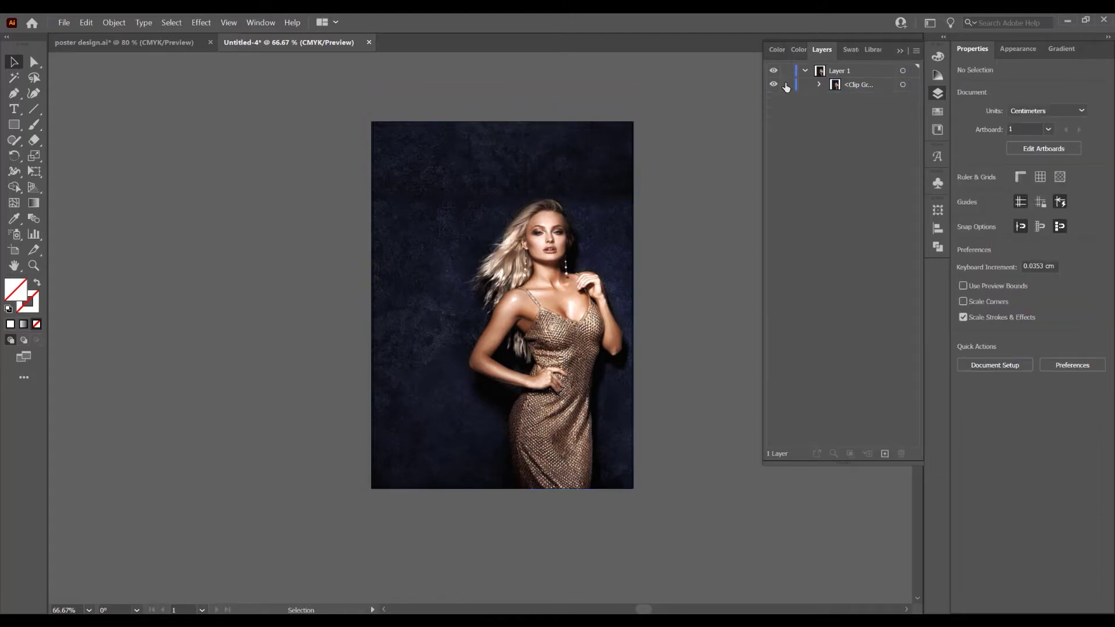
click(787, 85)
scroll(510, 250, up, 1)
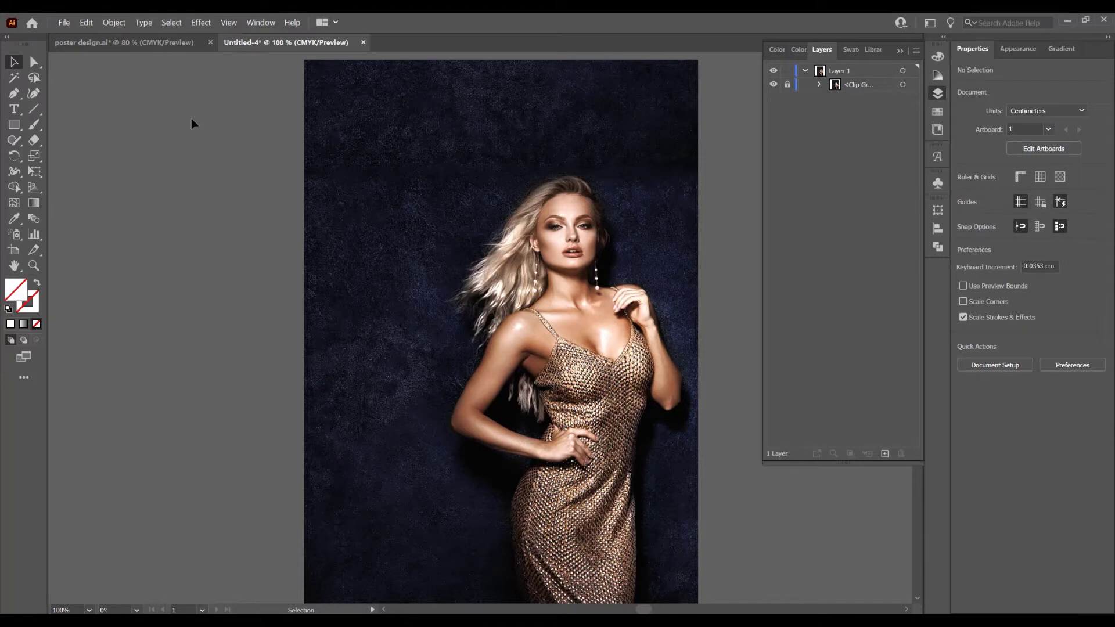
Type the word GAMBLING near the poster's top-left
drag(15, 112, 77, 111)
click(356, 159)
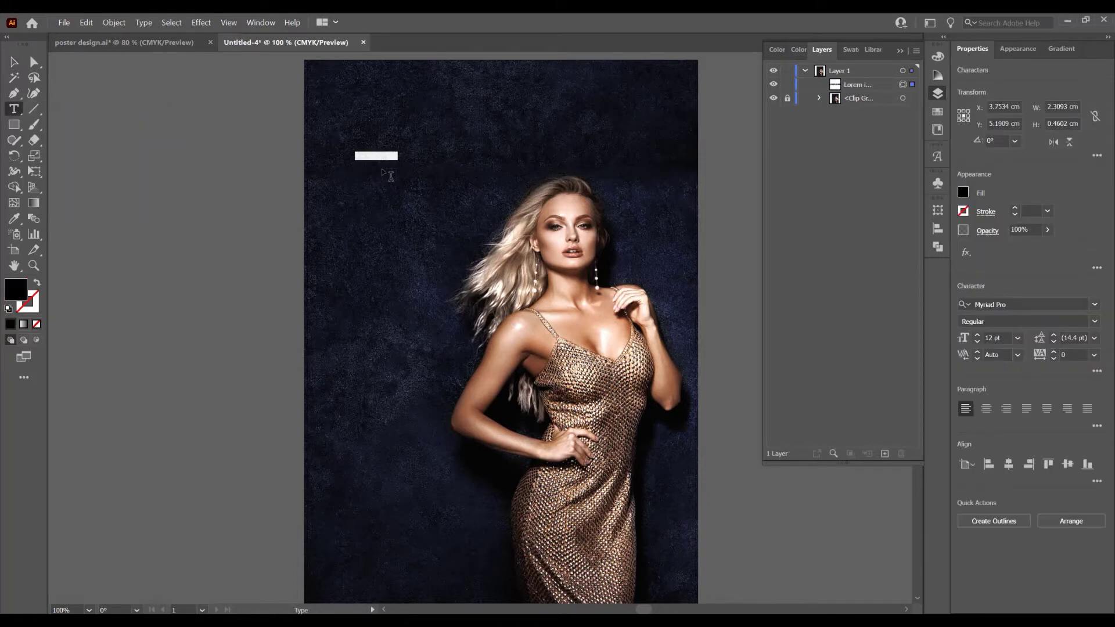
text(GAMBLING)
key(Escape)
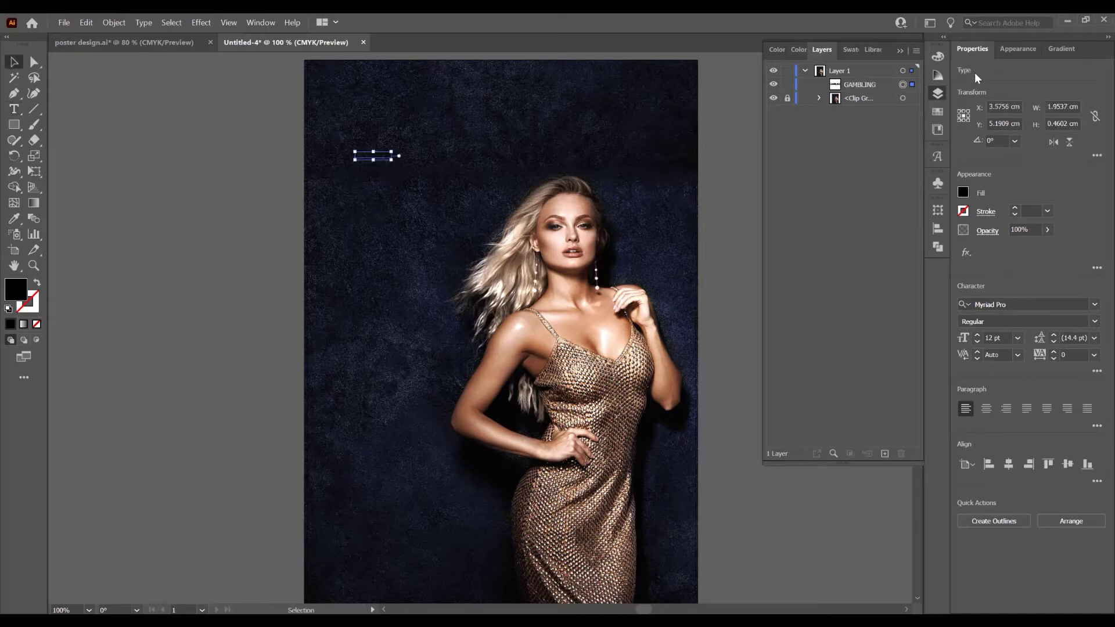
Style GAMBLING as white Helvetica Neue LT Pro 75 Bold at 50 pt
click(1021, 303)
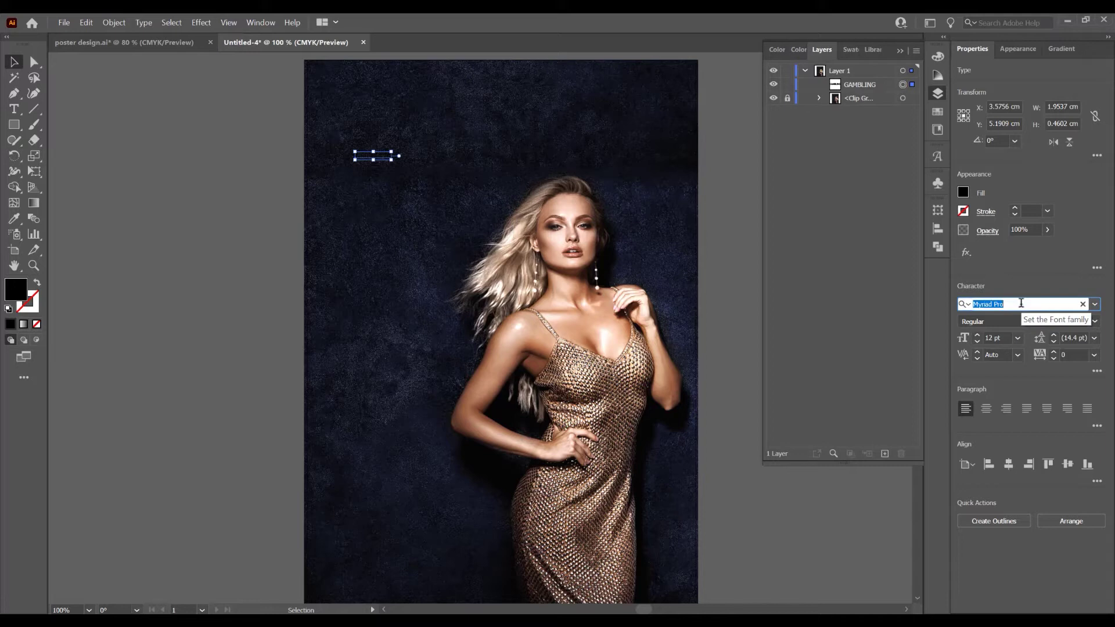
text(hel)
scroll(1019, 409, down, 1)
click(1019, 410)
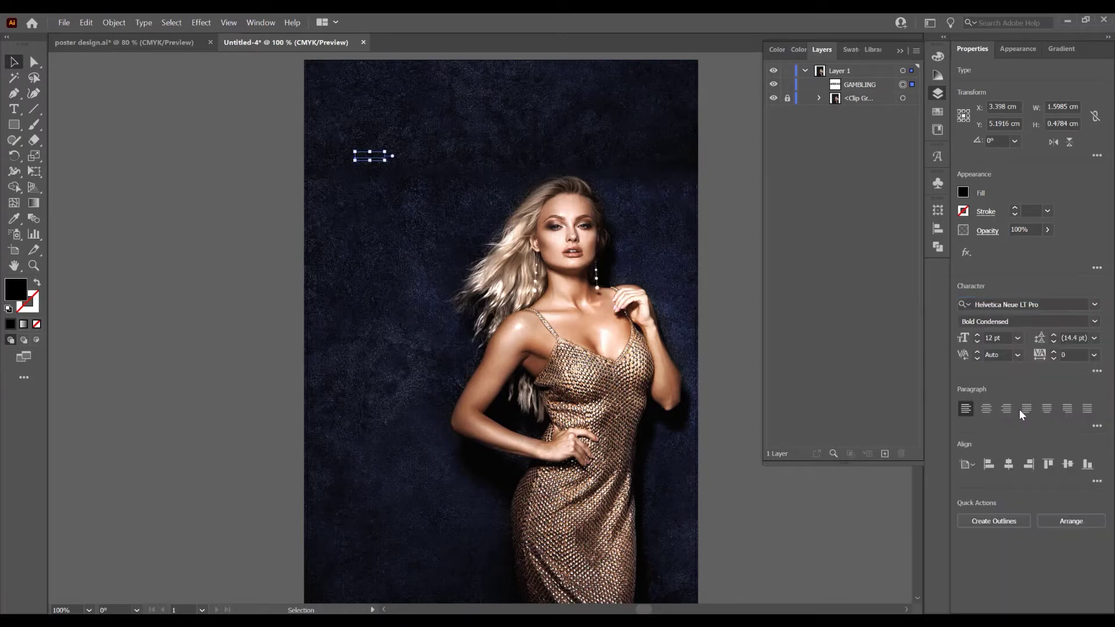
click(963, 194)
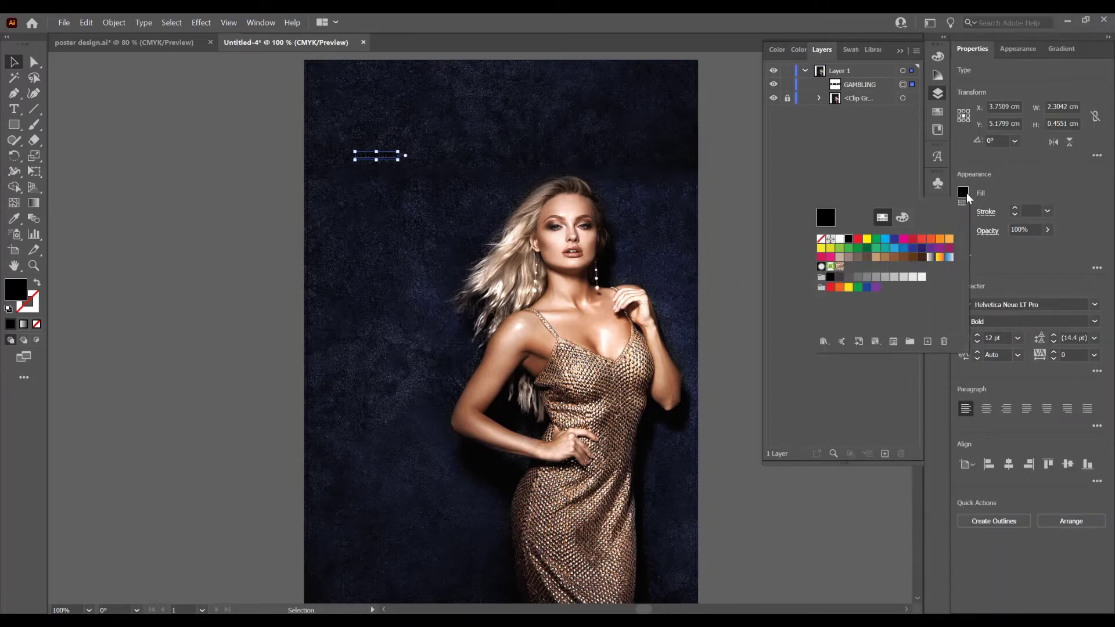
click(838, 242)
click(977, 336)
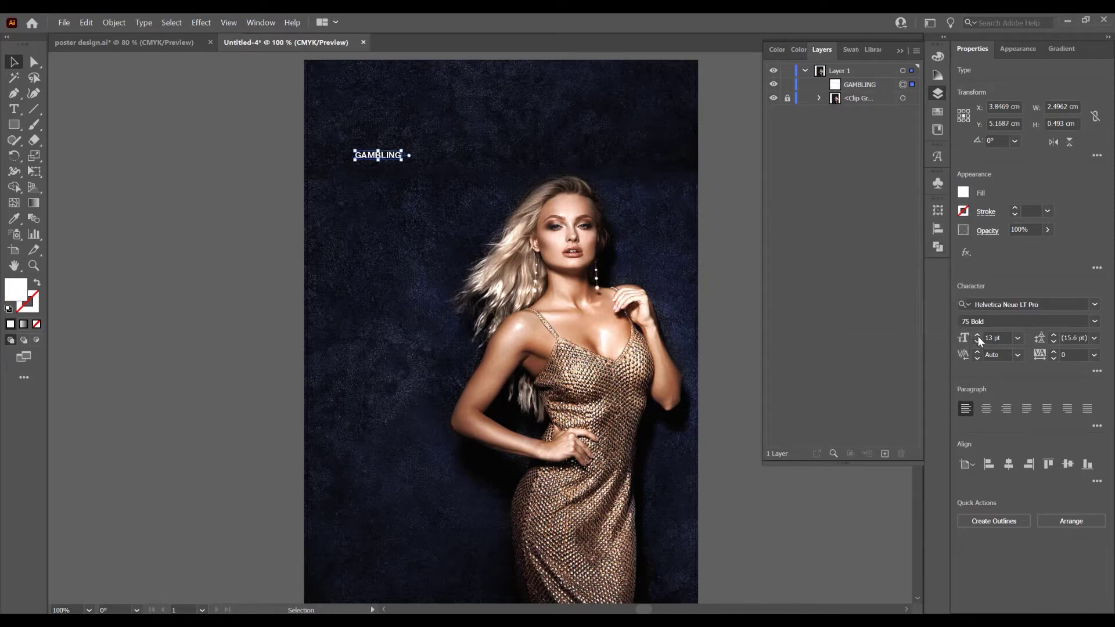
scroll(977, 337, up, 7)
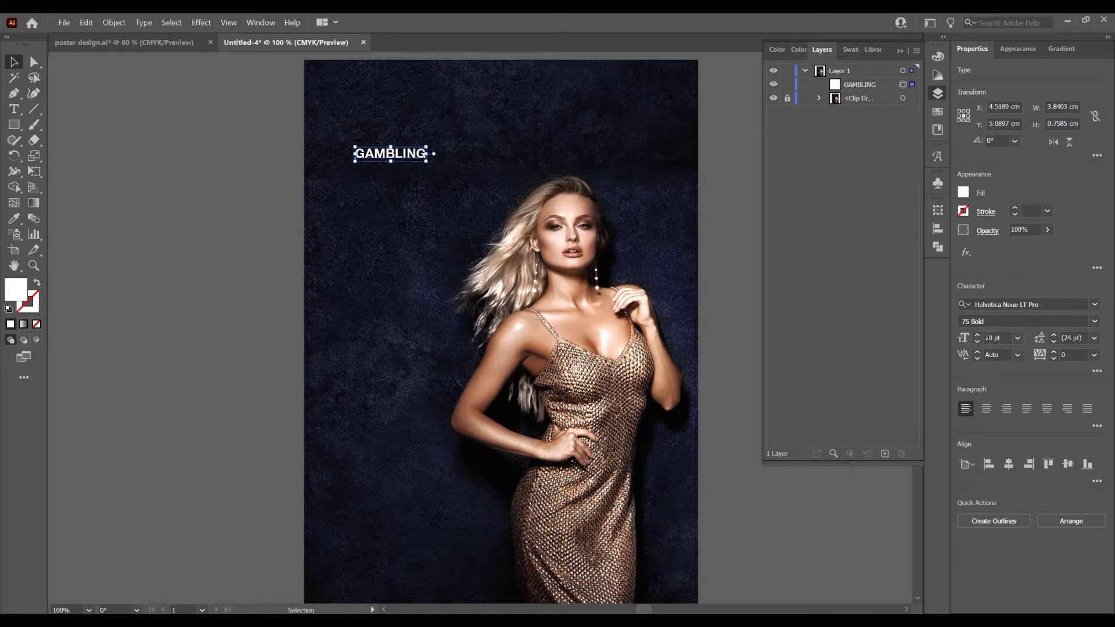
scroll(977, 337, up, 10)
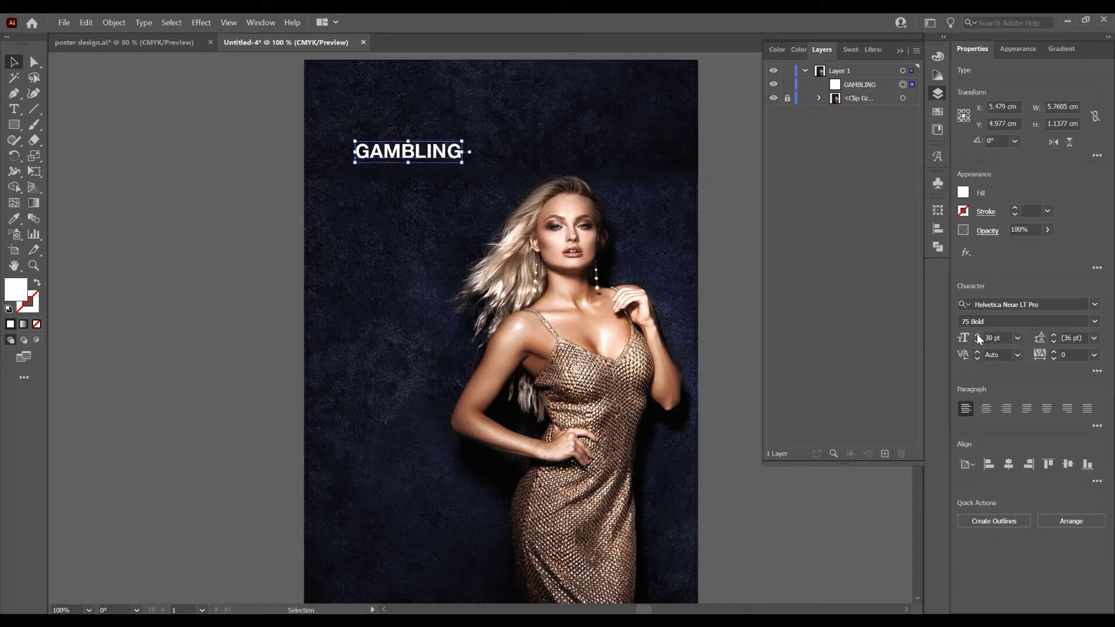
scroll(977, 337, up, 20)
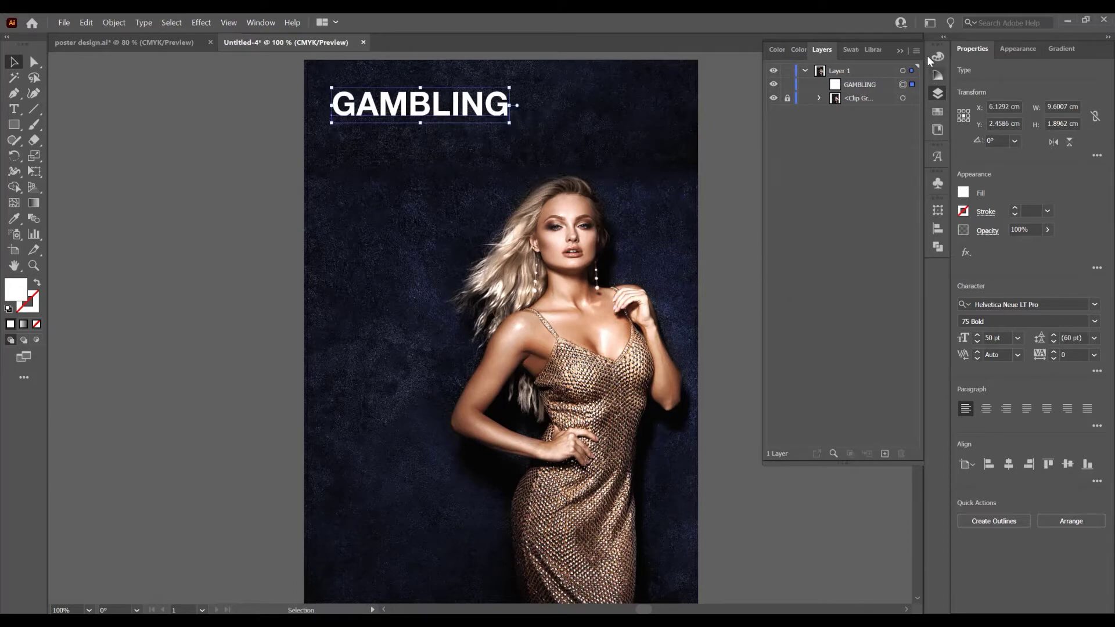
click(900, 50)
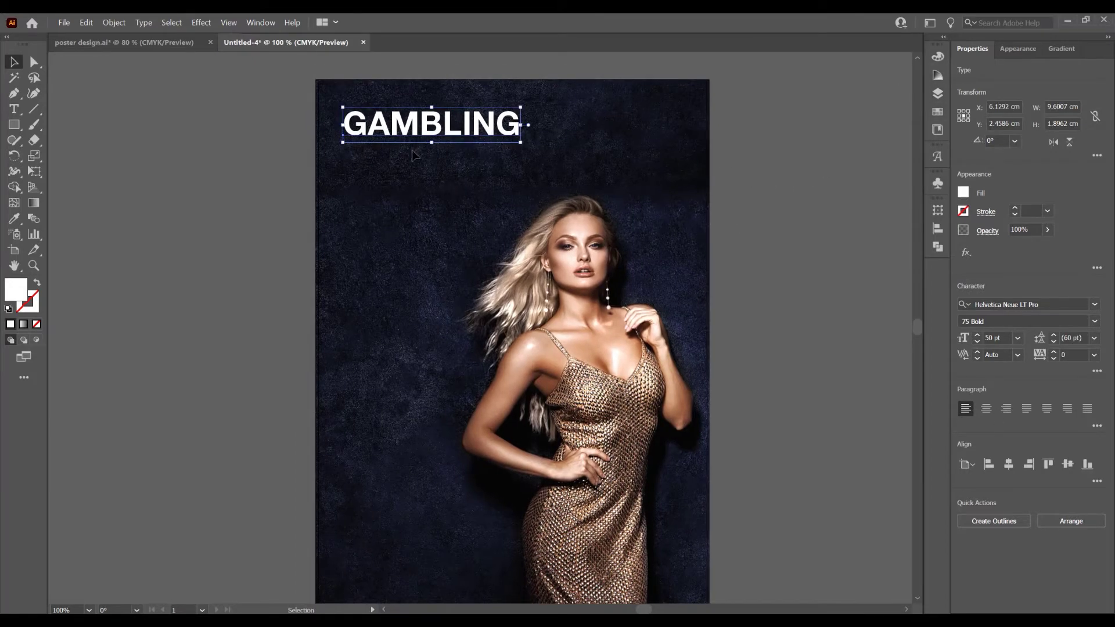
click(14, 108)
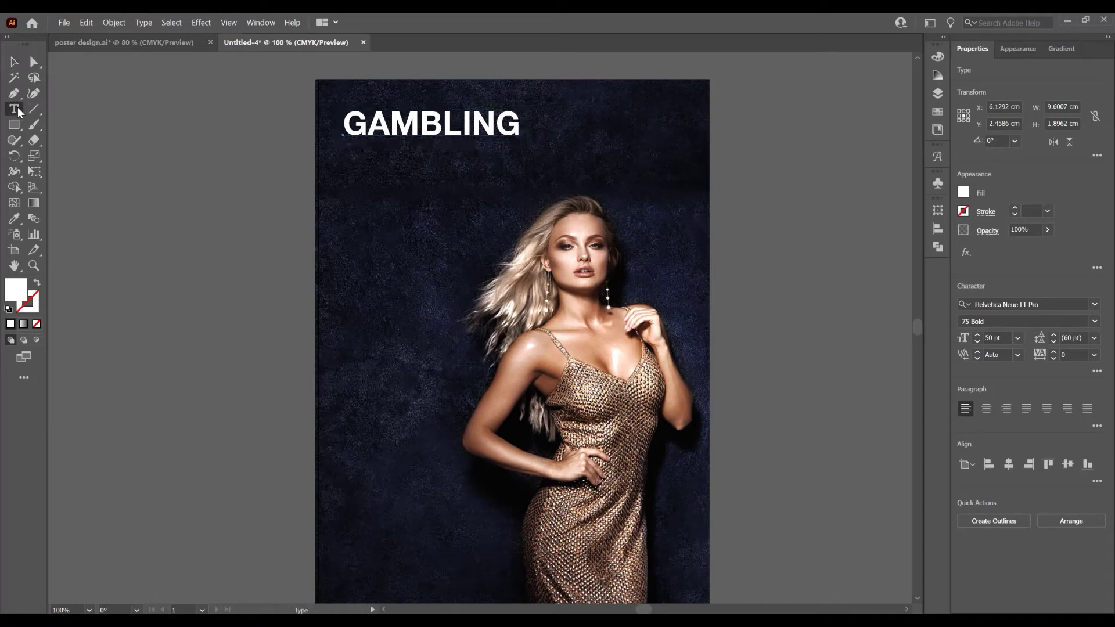
Add a white 'Casino & More' subtitle below GAMBLING in 45 Light at 40 pt
click(348, 152)
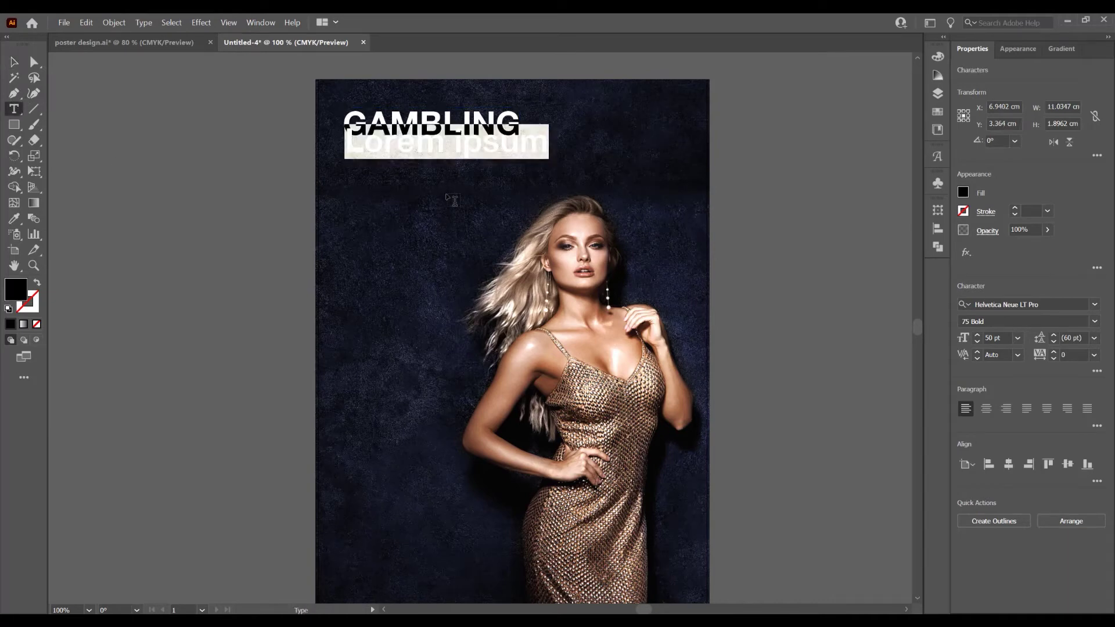
text(Cas)
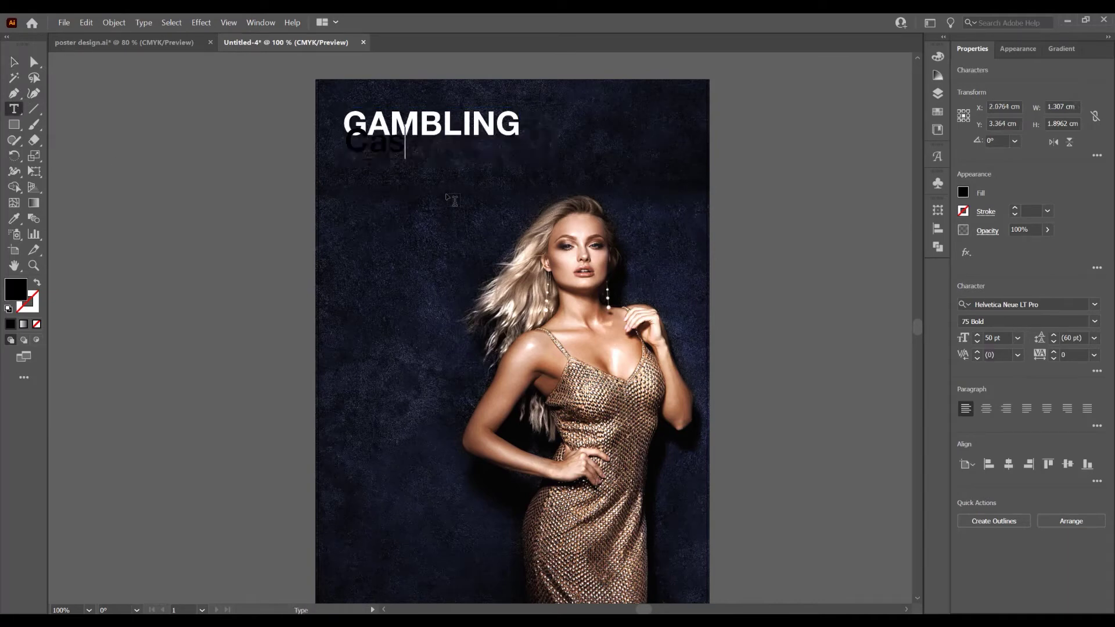
text(ino & More)
key(Escape)
click(963, 192)
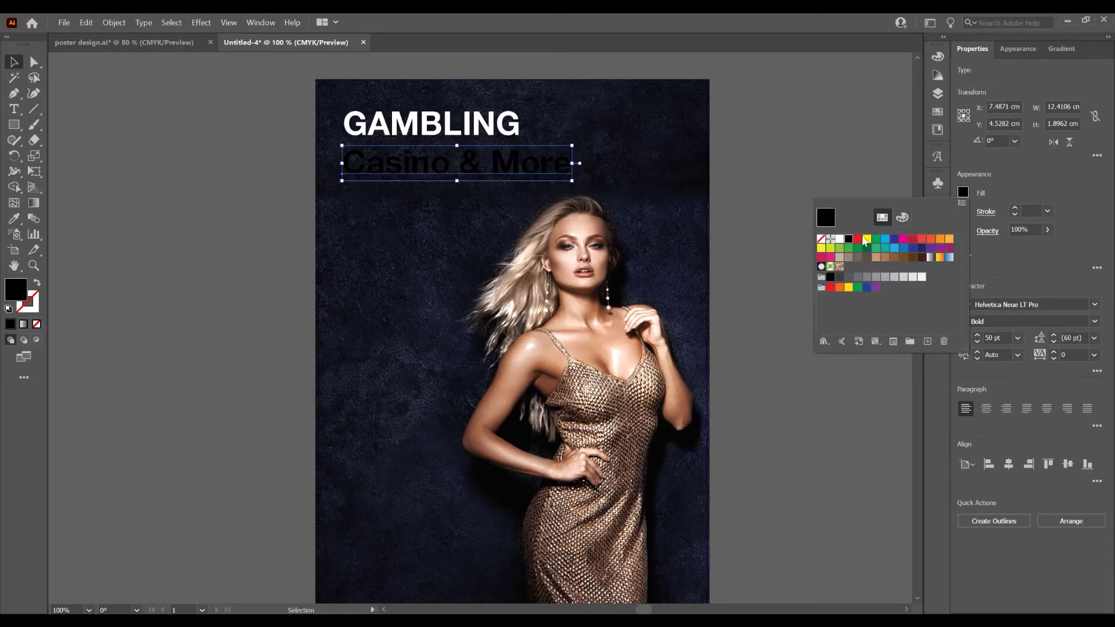
click(839, 239)
click(1094, 321)
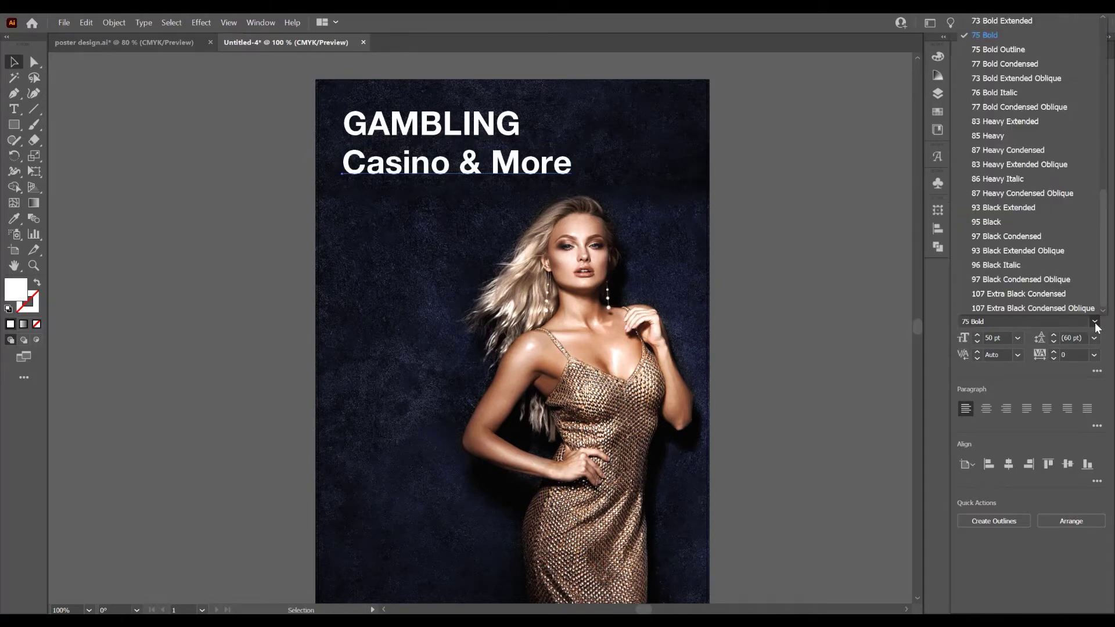
scroll(1053, 211, up, 5)
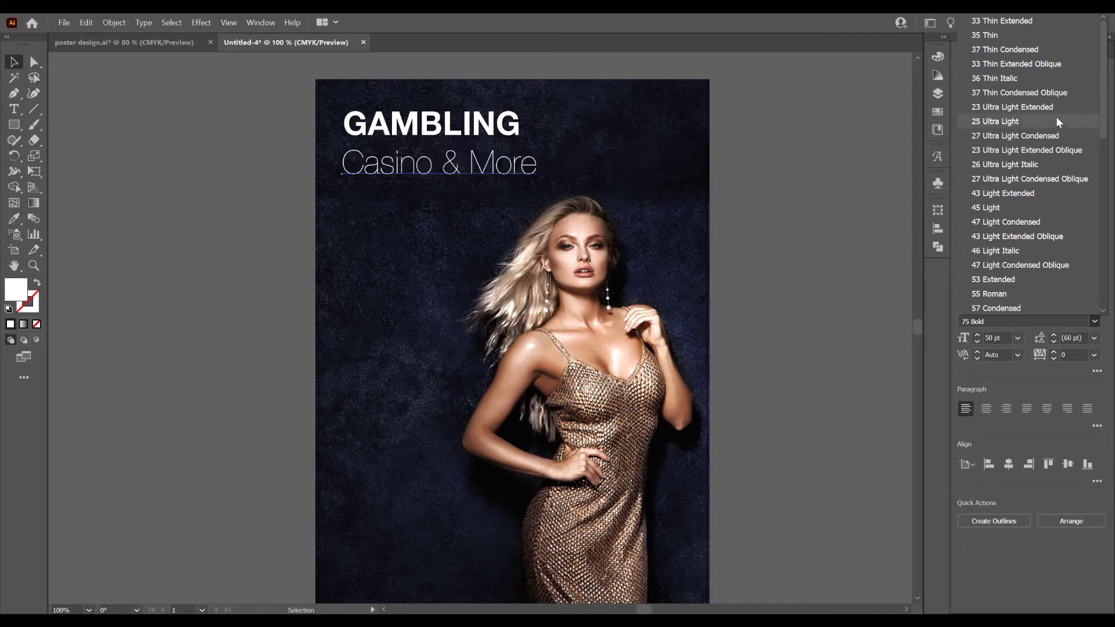
click(1031, 208)
click(976, 341)
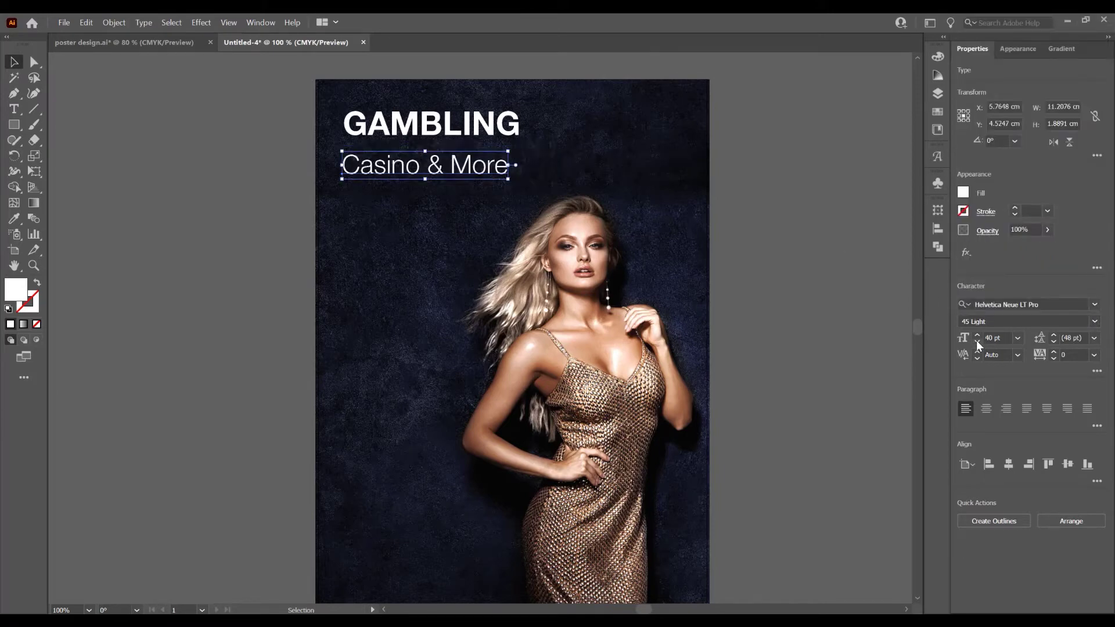
click(976, 341)
click(976, 342)
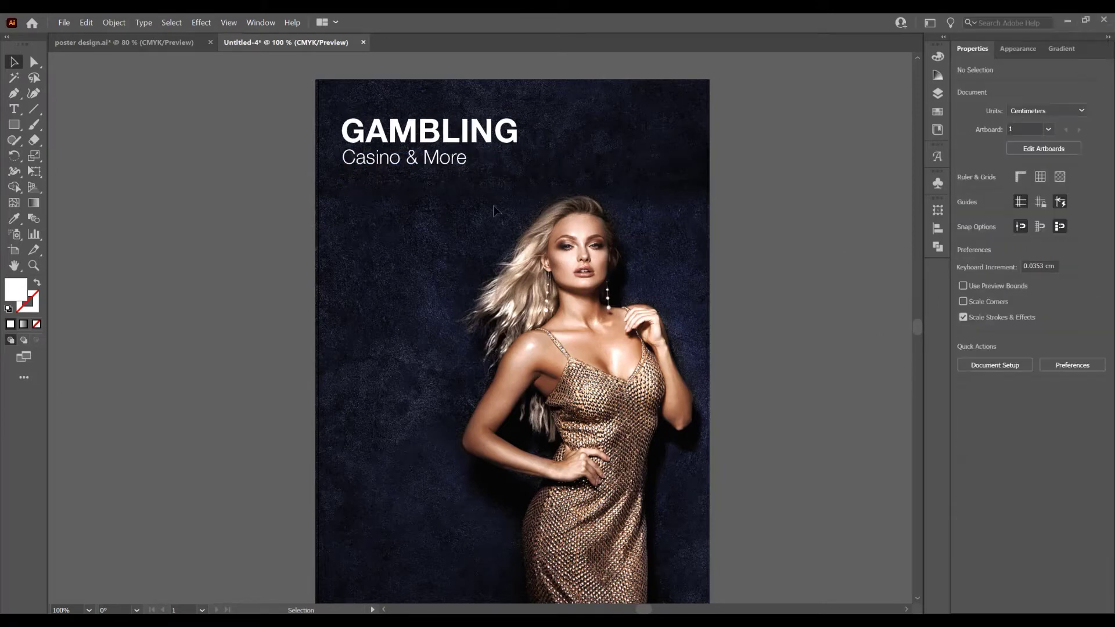
Open the Place dialog to bring in an image file
drag(677, 252, 663, 229)
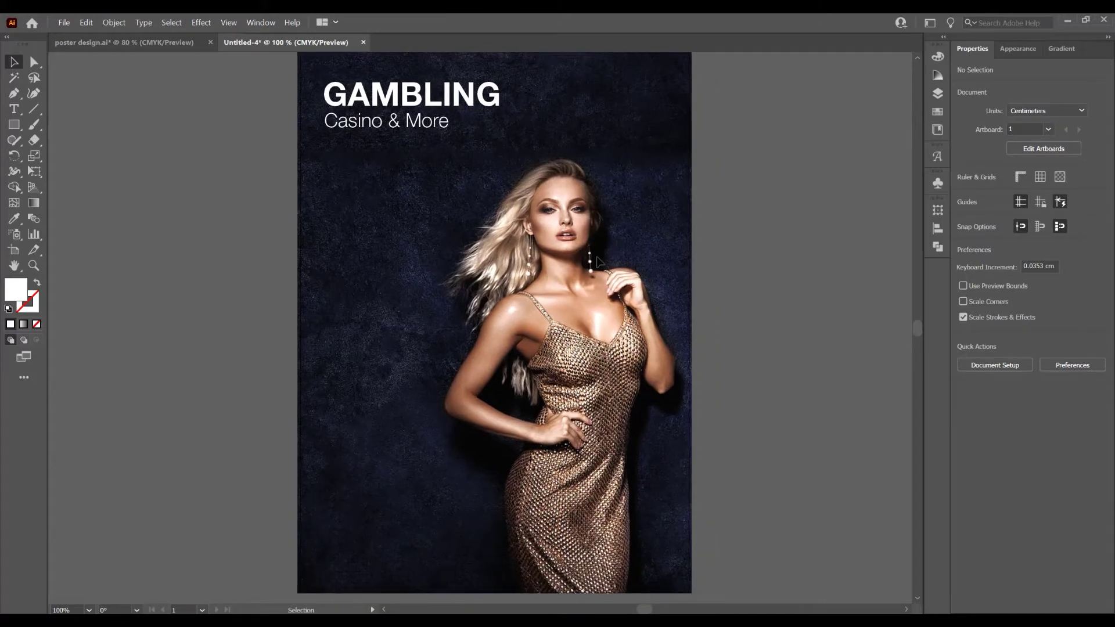
click(65, 22)
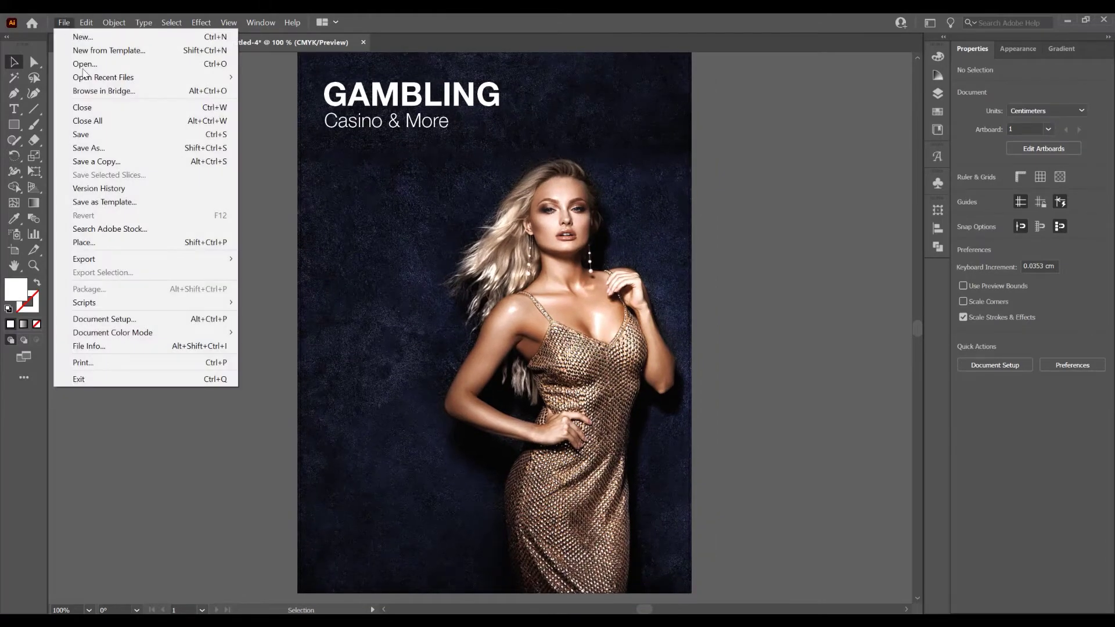
click(87, 242)
Place the gold gradient image 1.png beside the poster
click(222, 120)
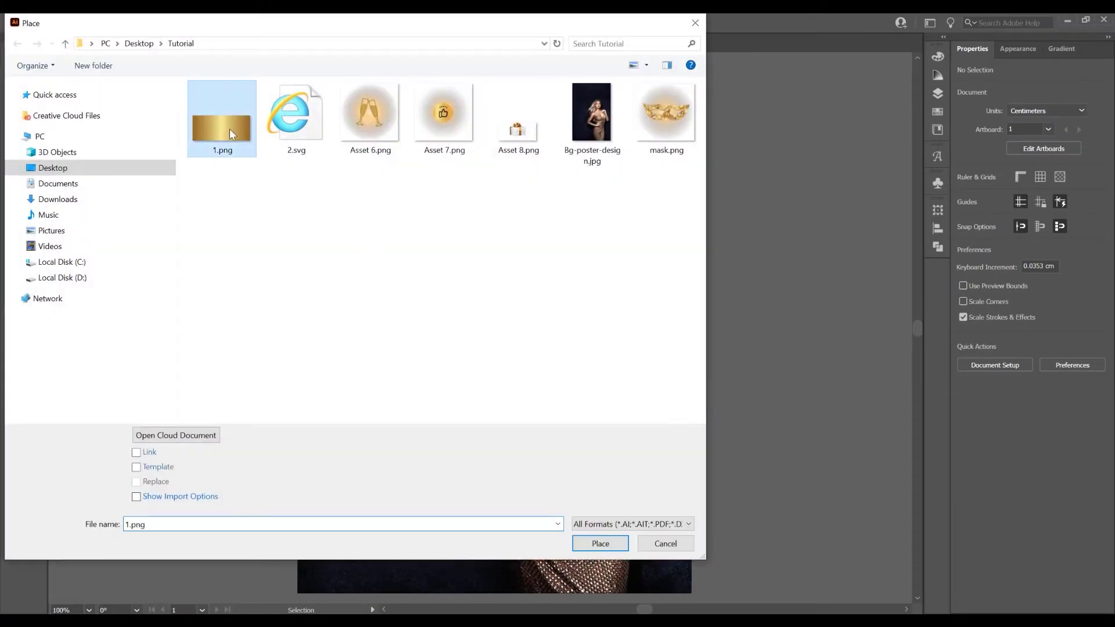
click(592, 473)
click(314, 75)
click(144, 165)
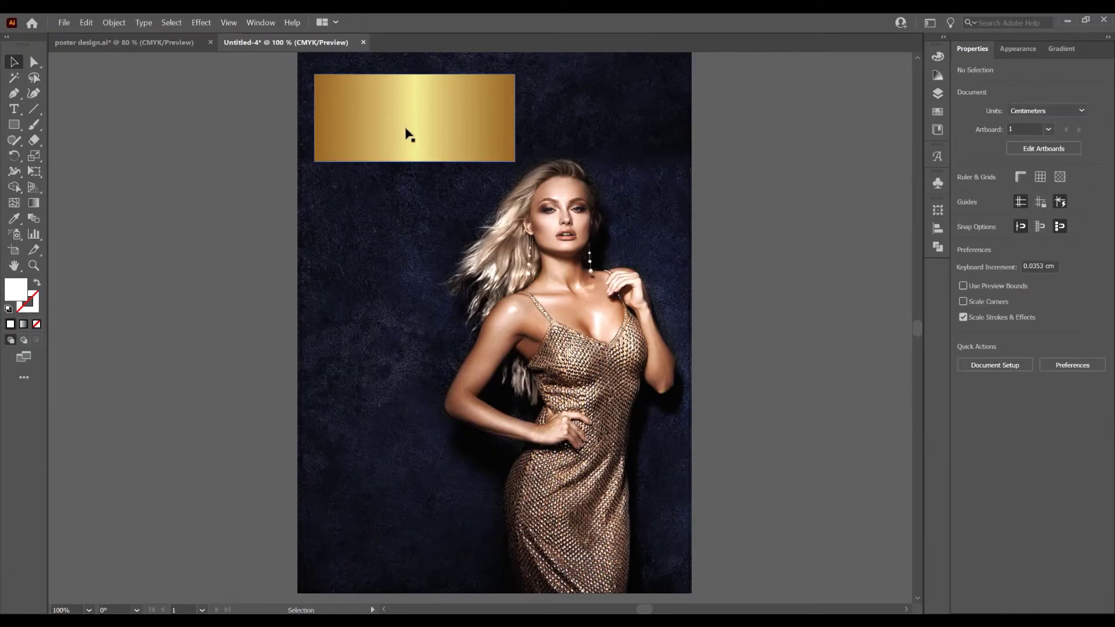
drag(406, 132, 816, 154)
scroll(779, 188, up, 1)
drag(779, 188, 765, 132)
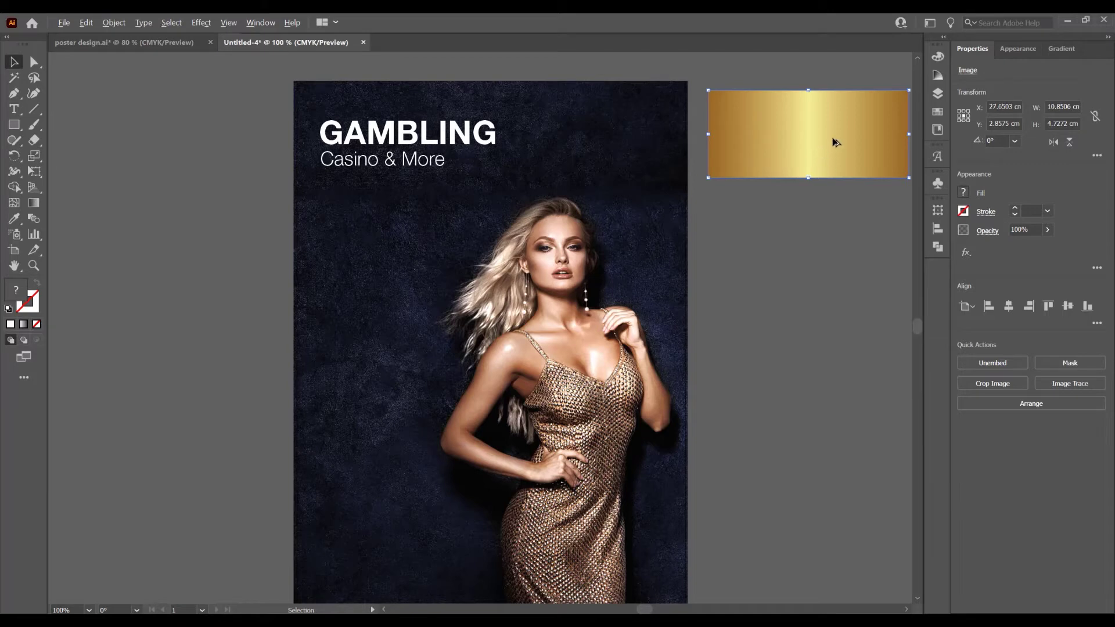
Copy the gold image over GAMBLING and stack it beneath the text in Layers
drag(835, 142, 468, 91)
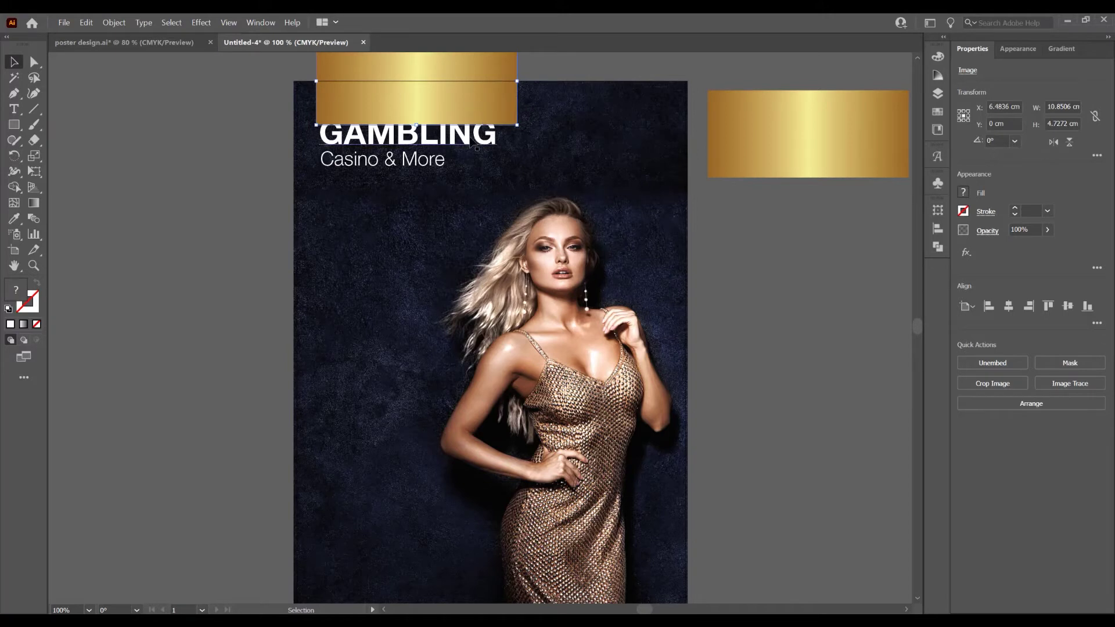
click(937, 93)
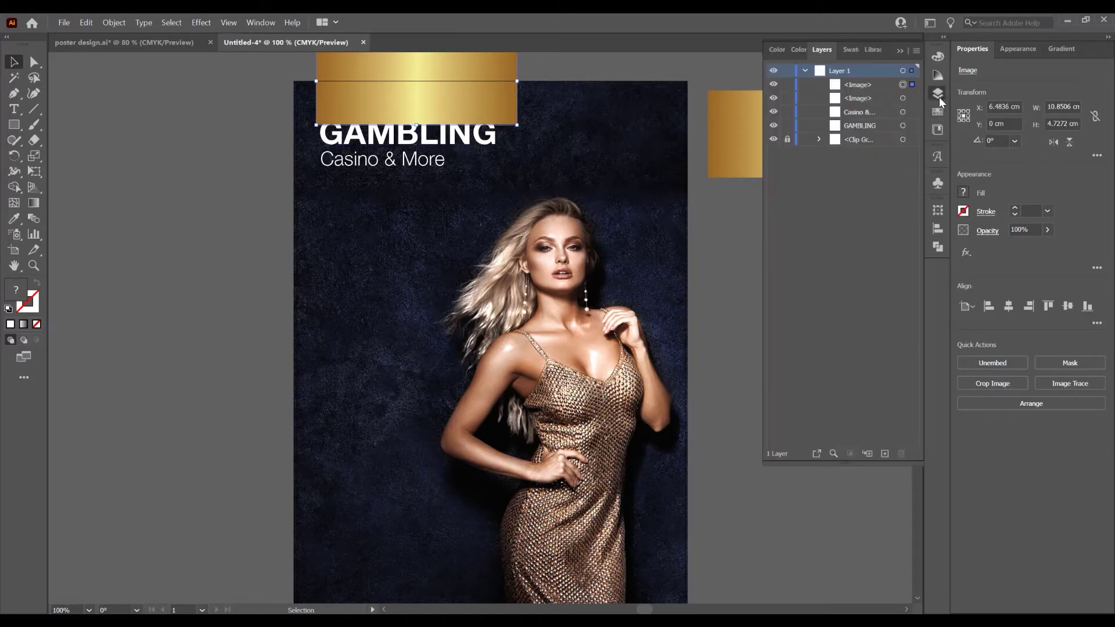
click(837, 85)
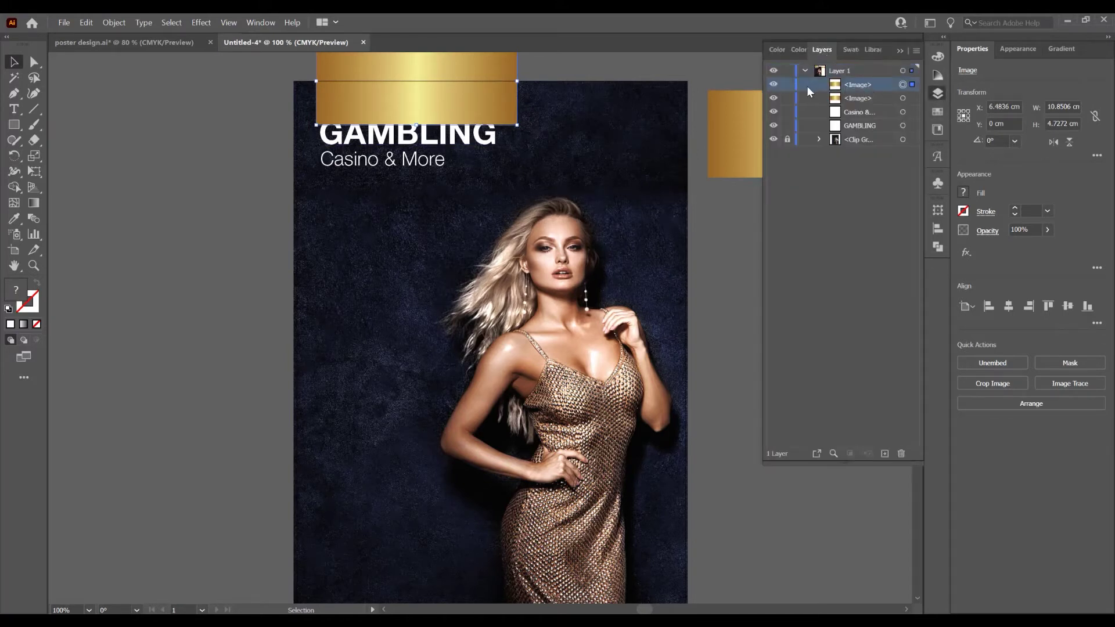
drag(836, 88, 839, 135)
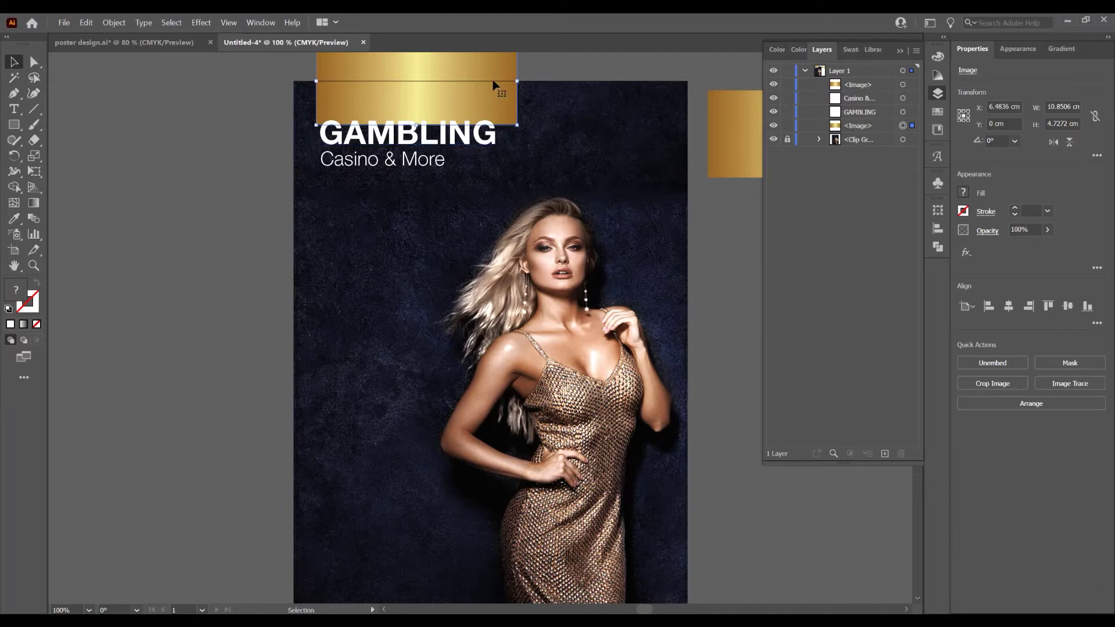
drag(493, 85, 493, 111)
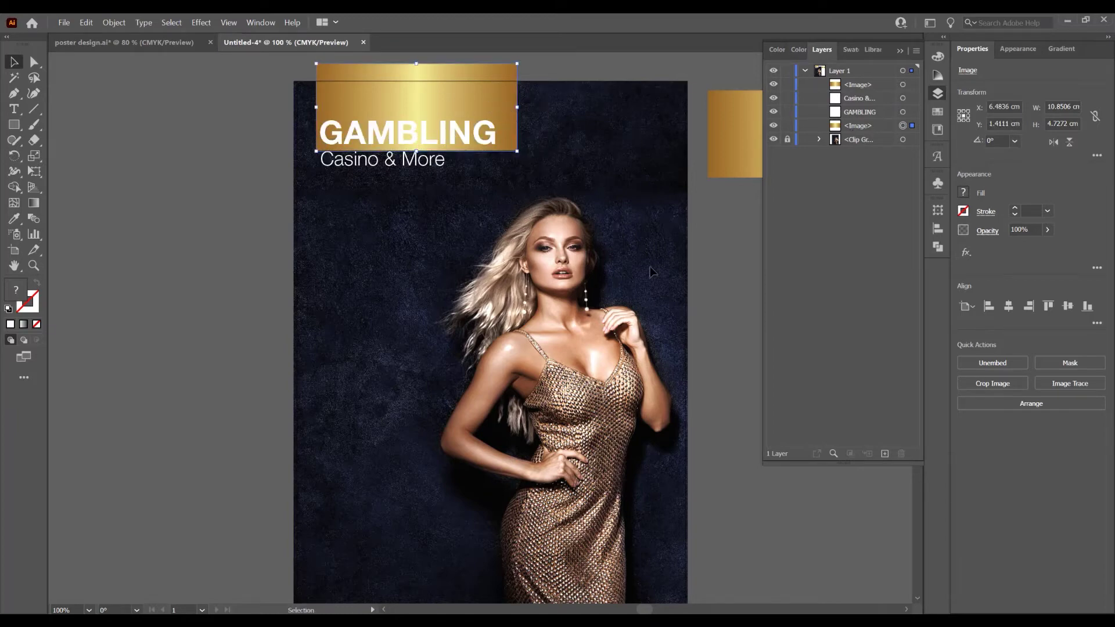
Clip the gold copy inside the GAMBLING text with Make Clipping Mask
shift+click(503, 103)
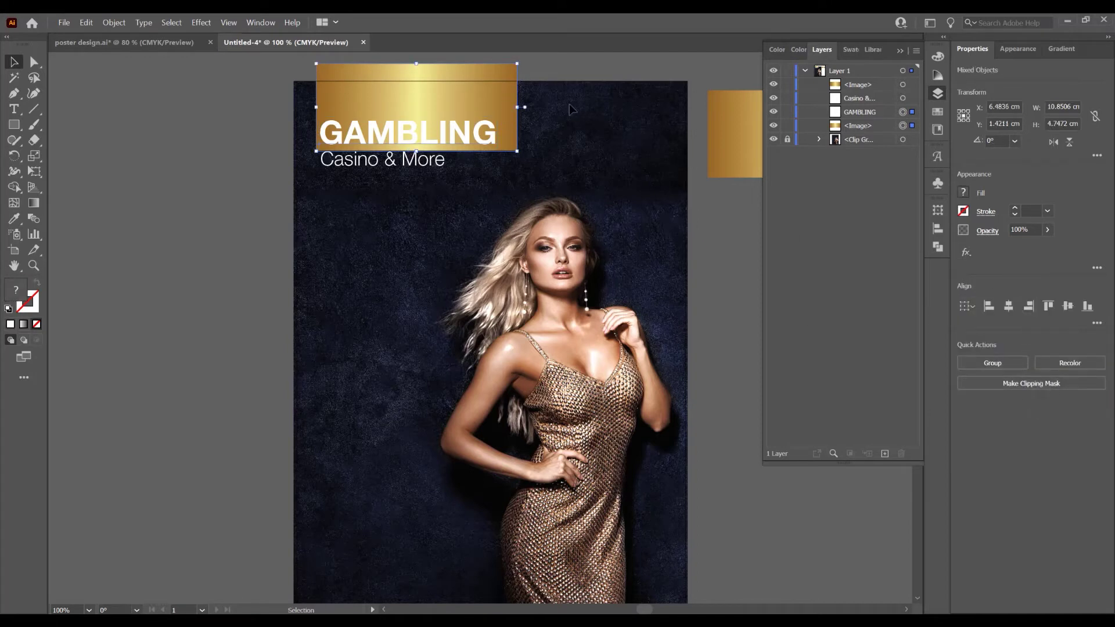
right_click(485, 103)
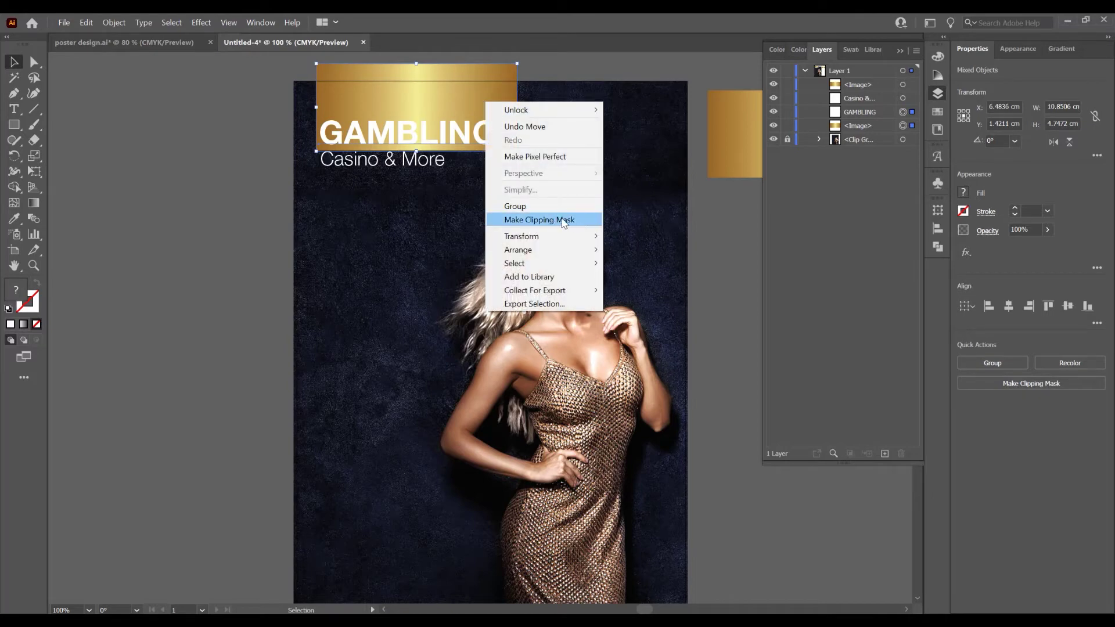
click(552, 221)
click(464, 106)
click(412, 129)
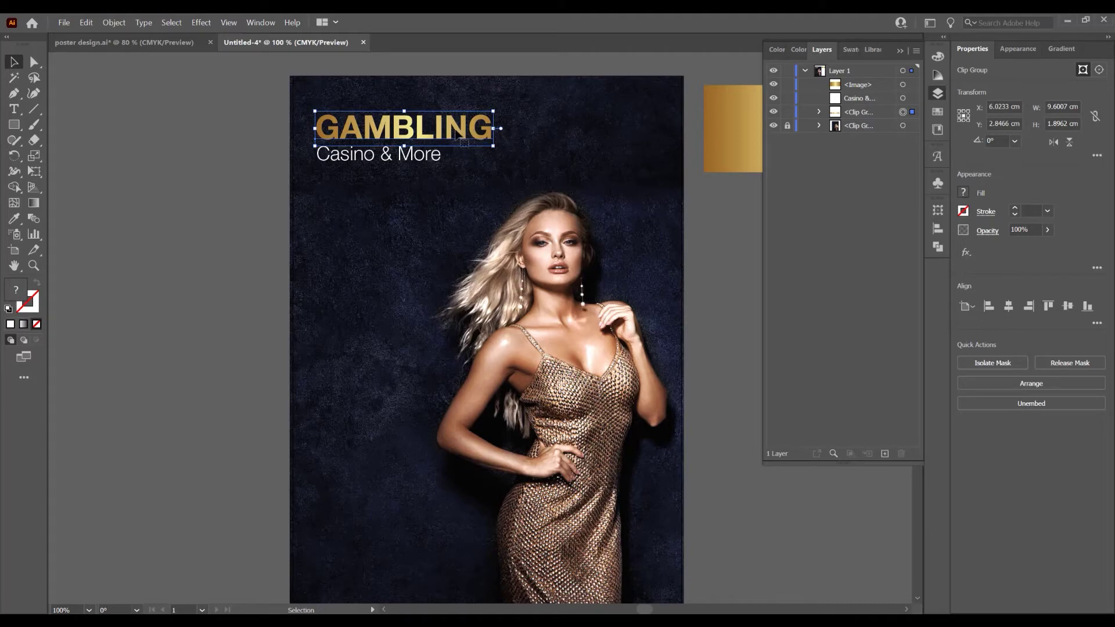
click(201, 23)
Apply Extrude & Bevel to GAMBLING with rotation 2°, 0°, 0° and 50 pt depth
mouse_move(236, 100)
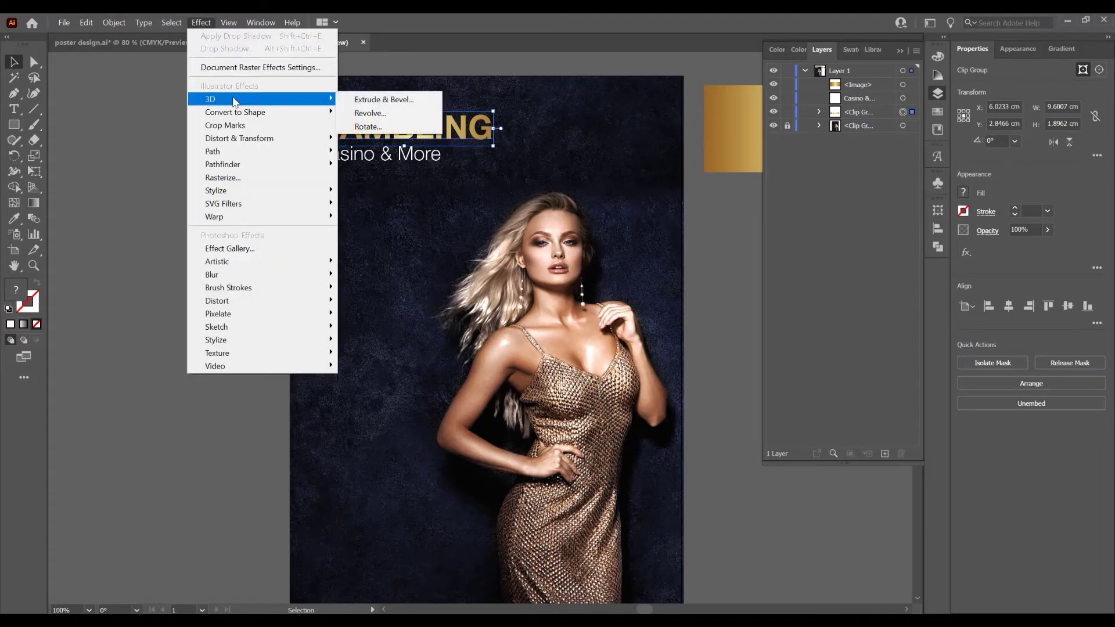
click(395, 104)
drag(819, 178, 803, 138)
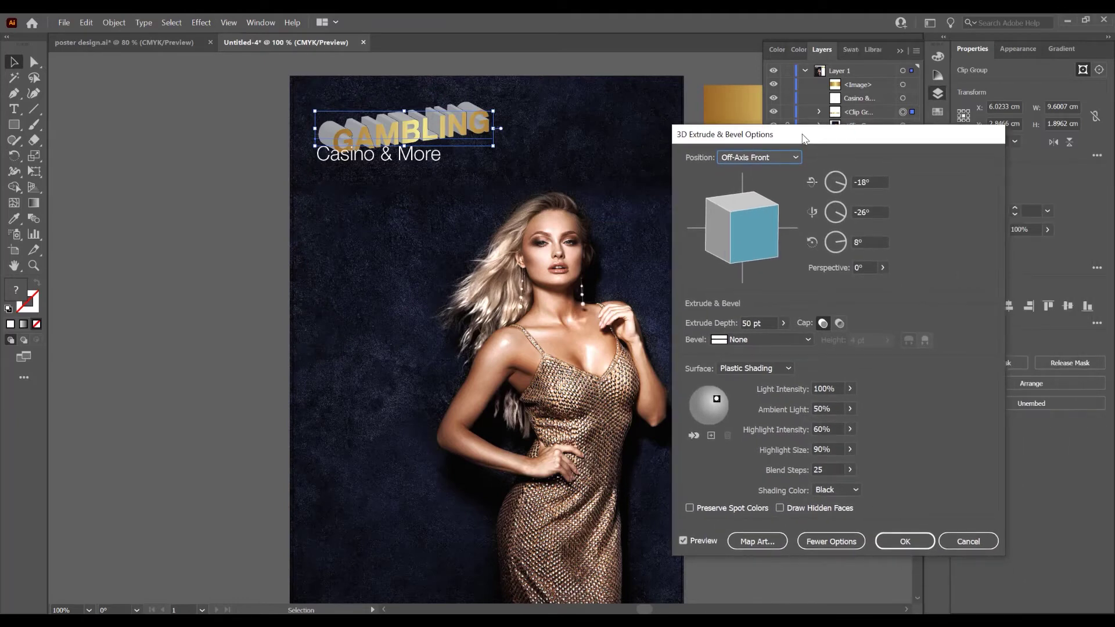
key(Tab)
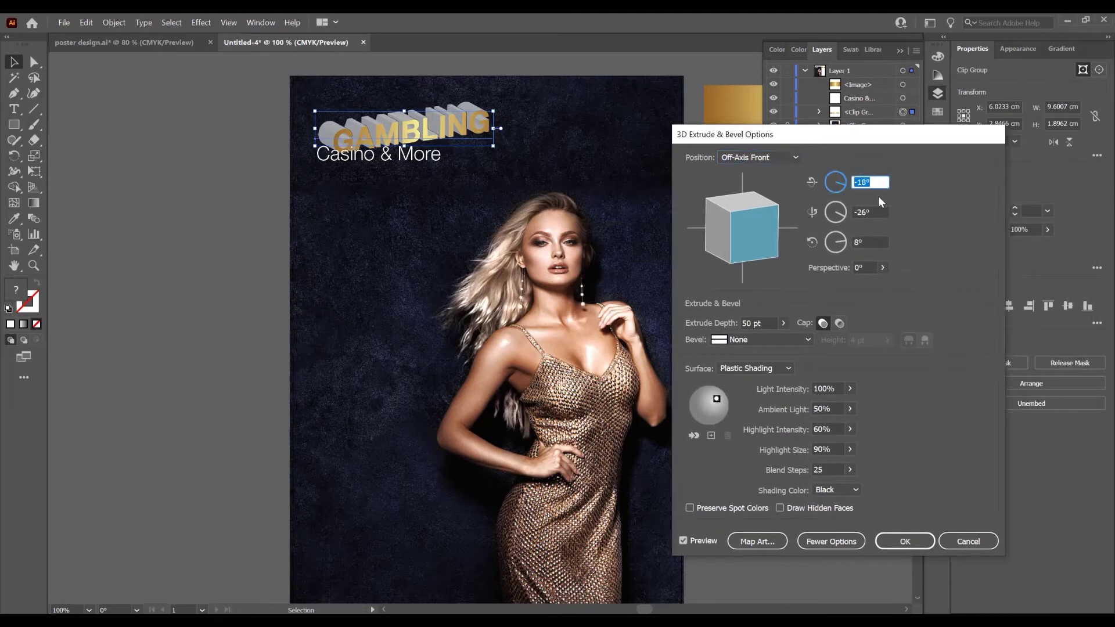
text(2)
key(Tab)
text(0)
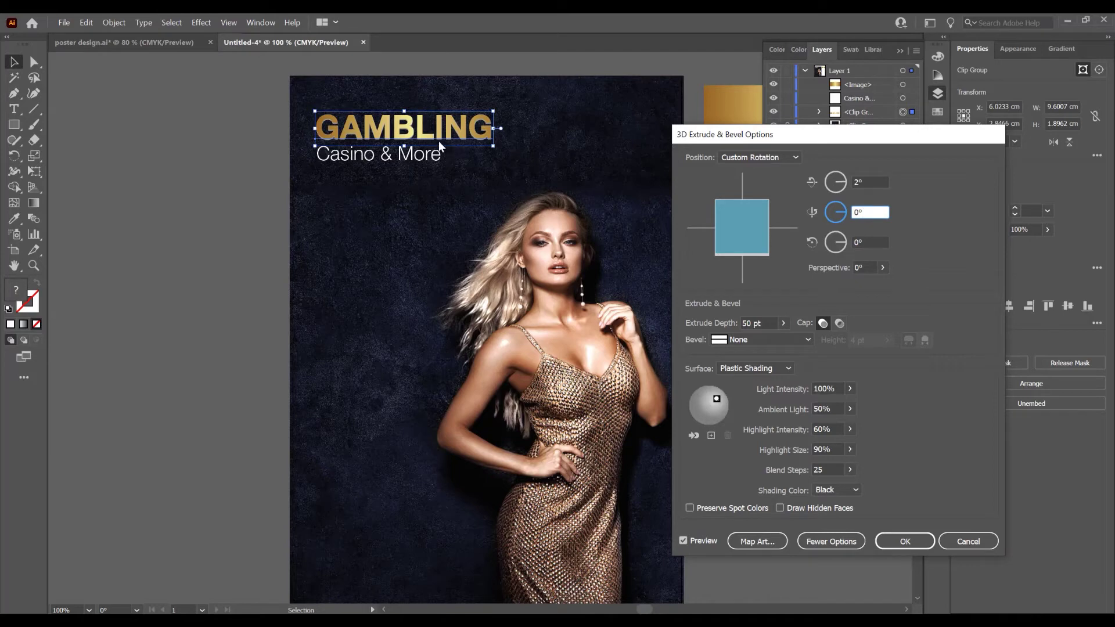
drag(907, 141, 830, 109)
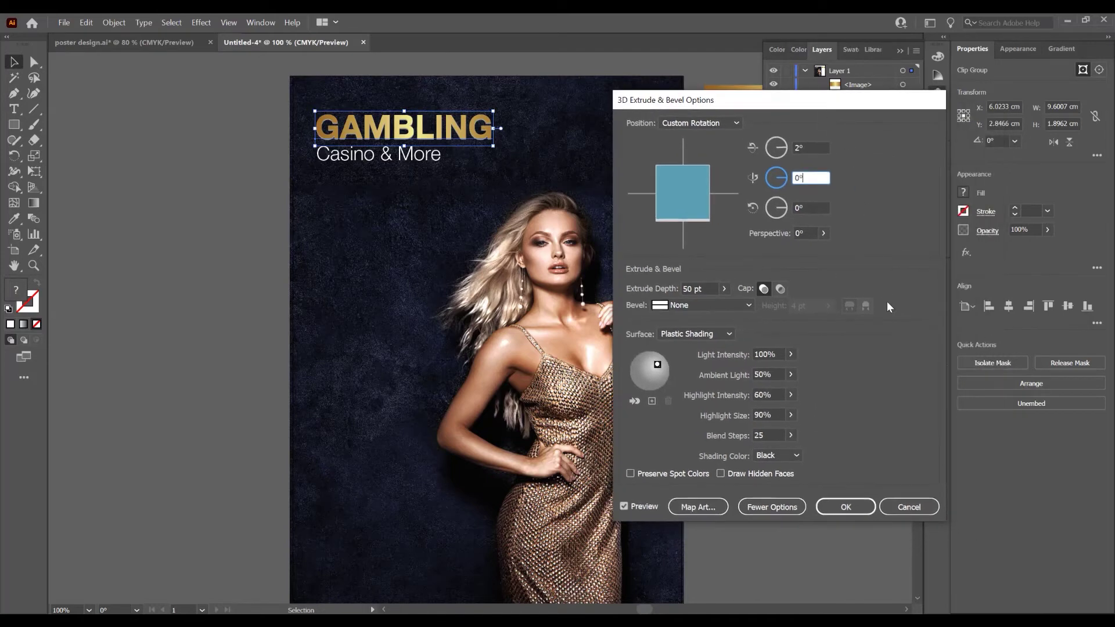
click(846, 506)
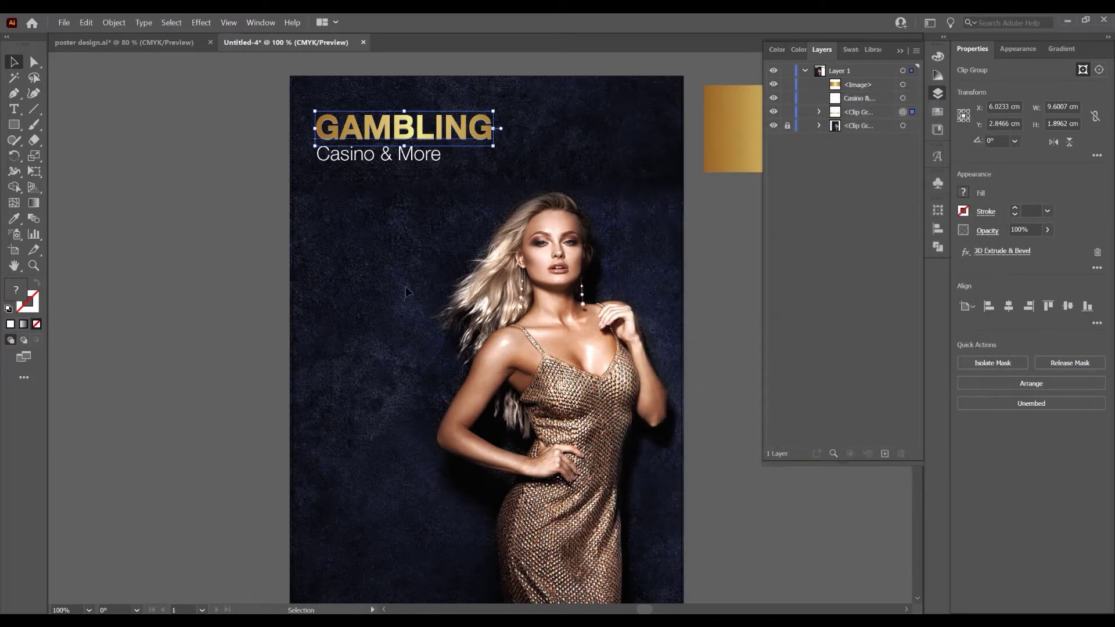
click(347, 183)
Add a white 'WE OPEN' heading in 75 Bold at 50 pt below the subtitle
key(t)
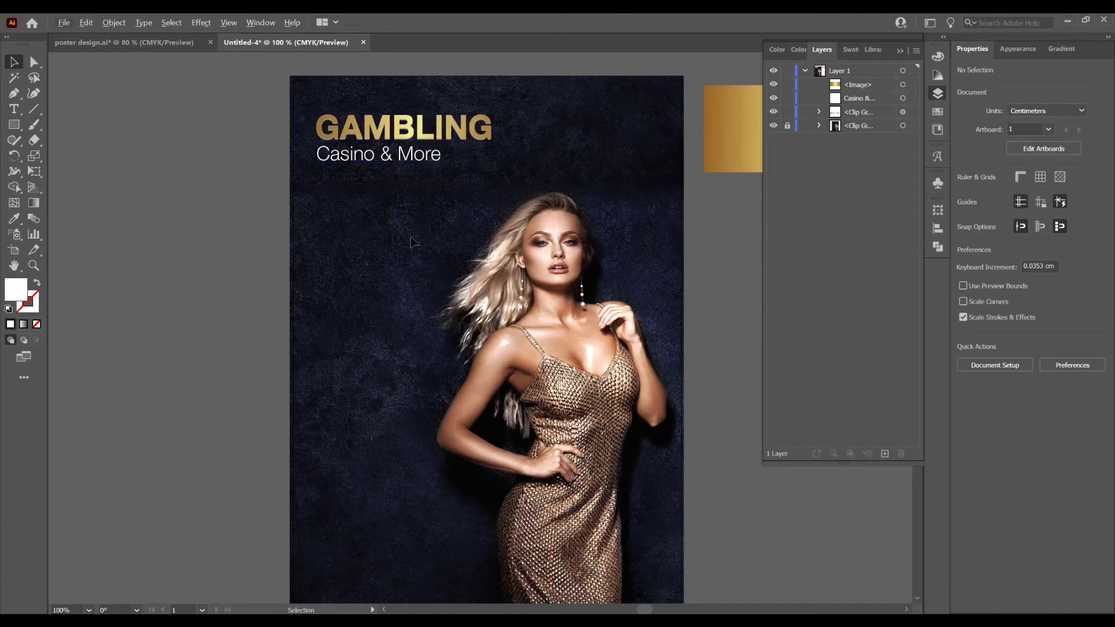
click(326, 214)
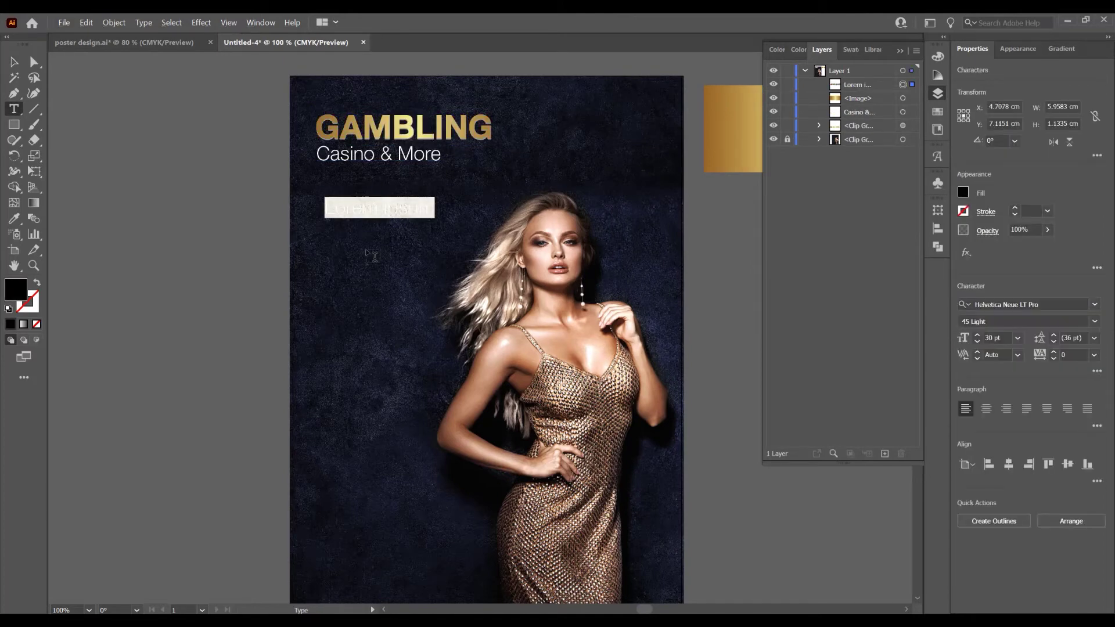
text(WE OPEN)
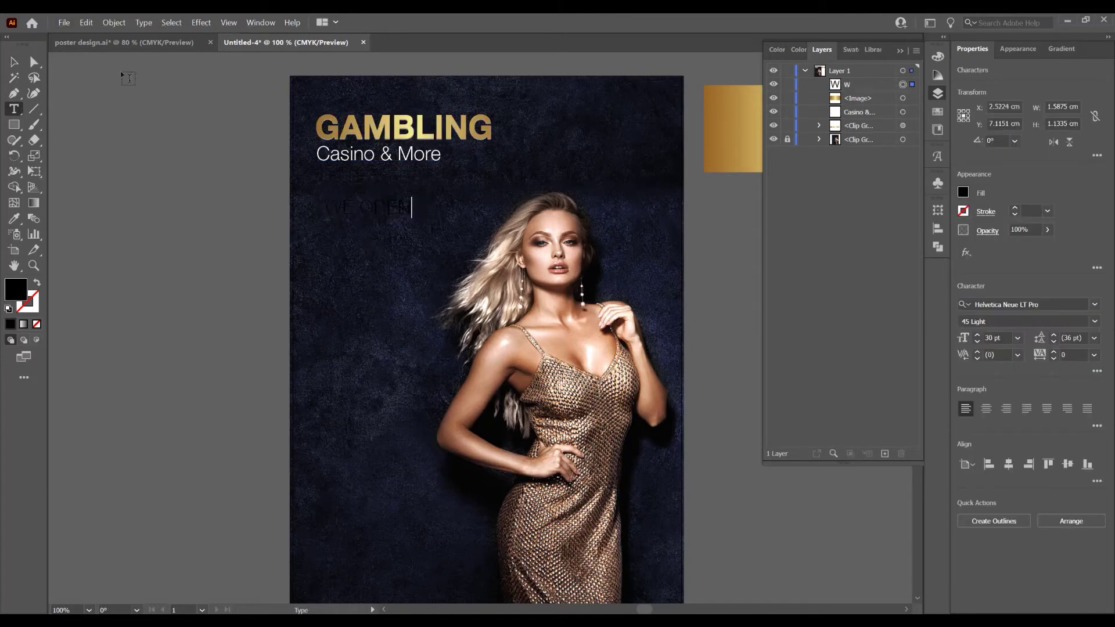
click(14, 61)
click(963, 192)
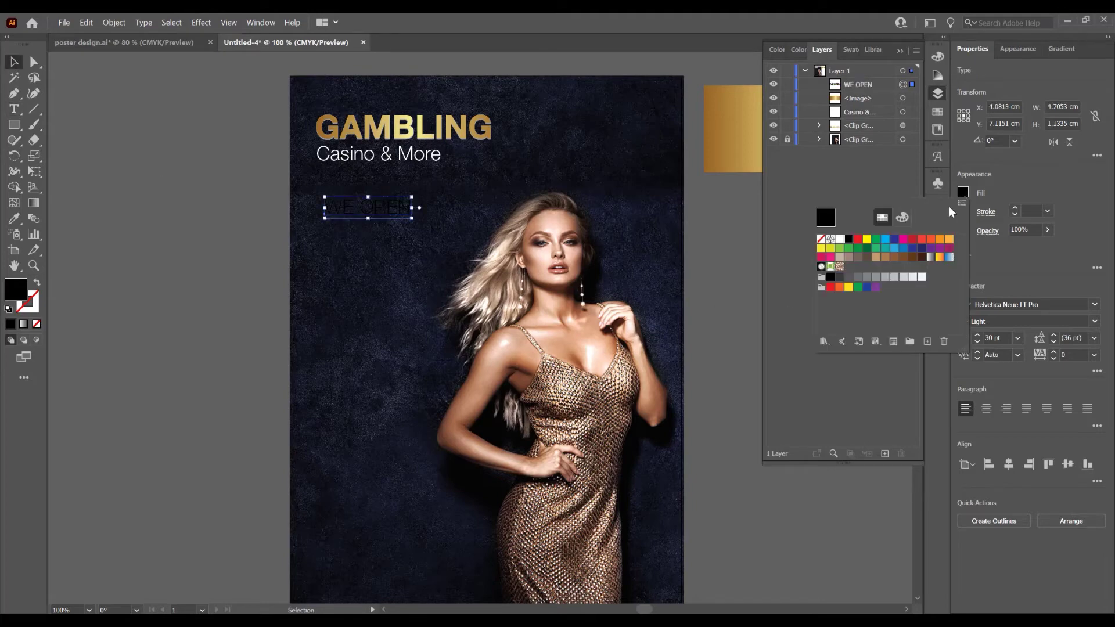
click(840, 238)
click(1022, 321)
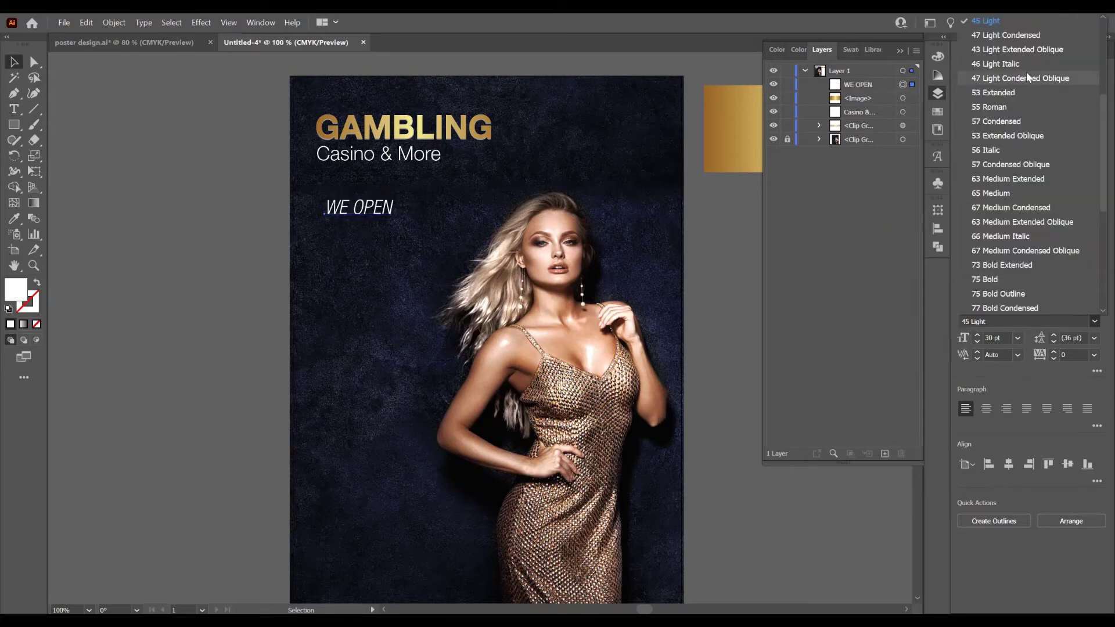
click(1030, 281)
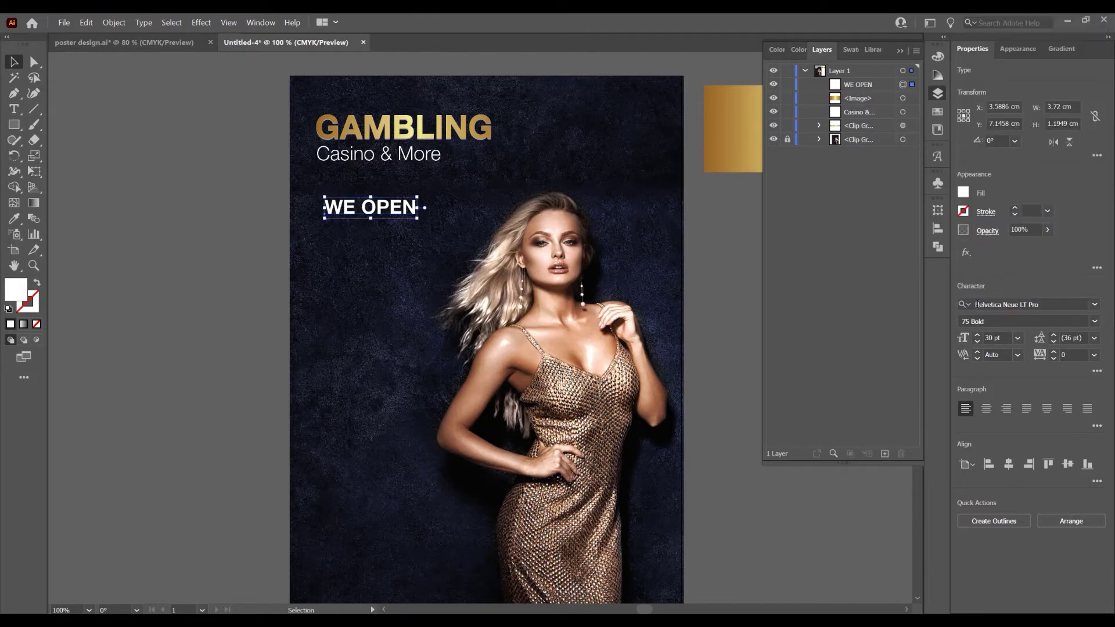
click(977, 335)
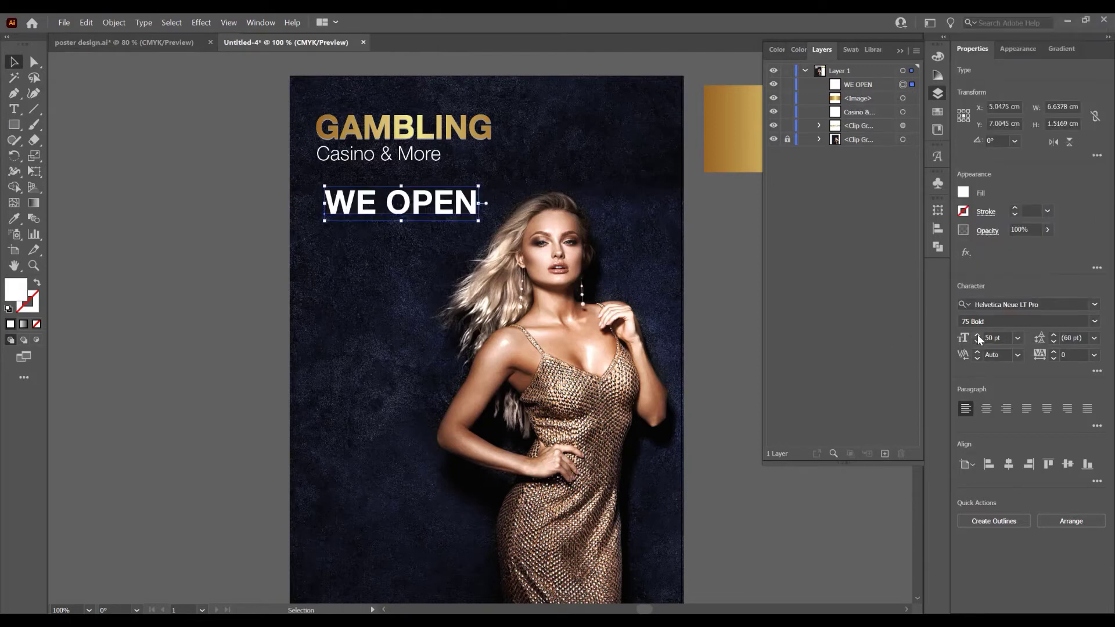
click(977, 335)
Duplicate it below, change the text to 'THE NEWEST GAMBLING HALL' at 35 pt
drag(459, 210, 454, 260)
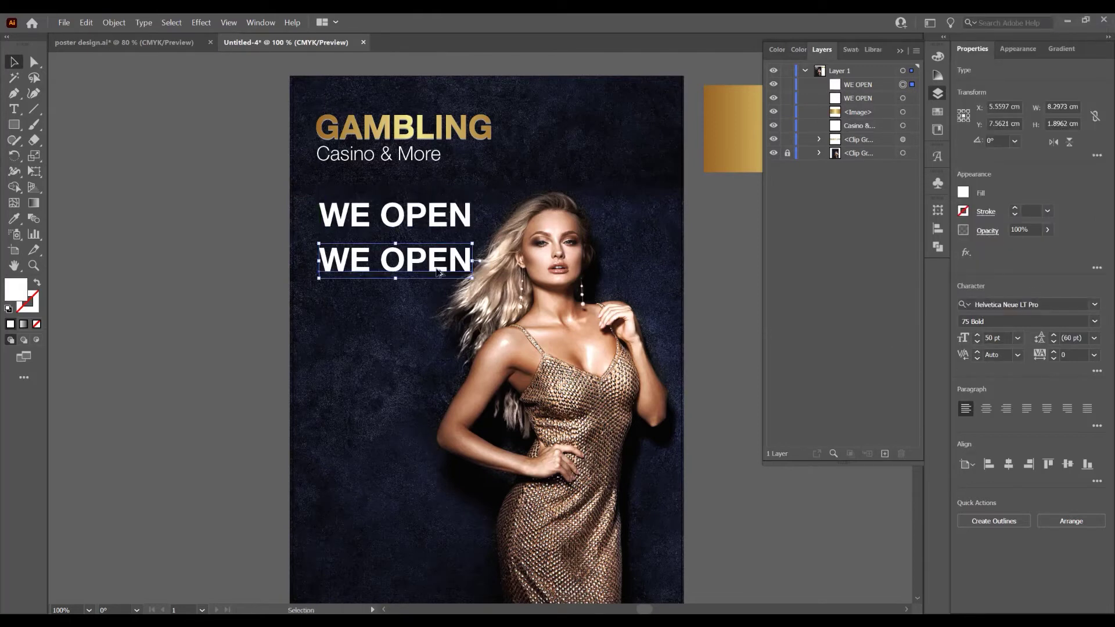
double_click(408, 263)
key(ctrl+a)
text(THE NEWEST GAMBLING)
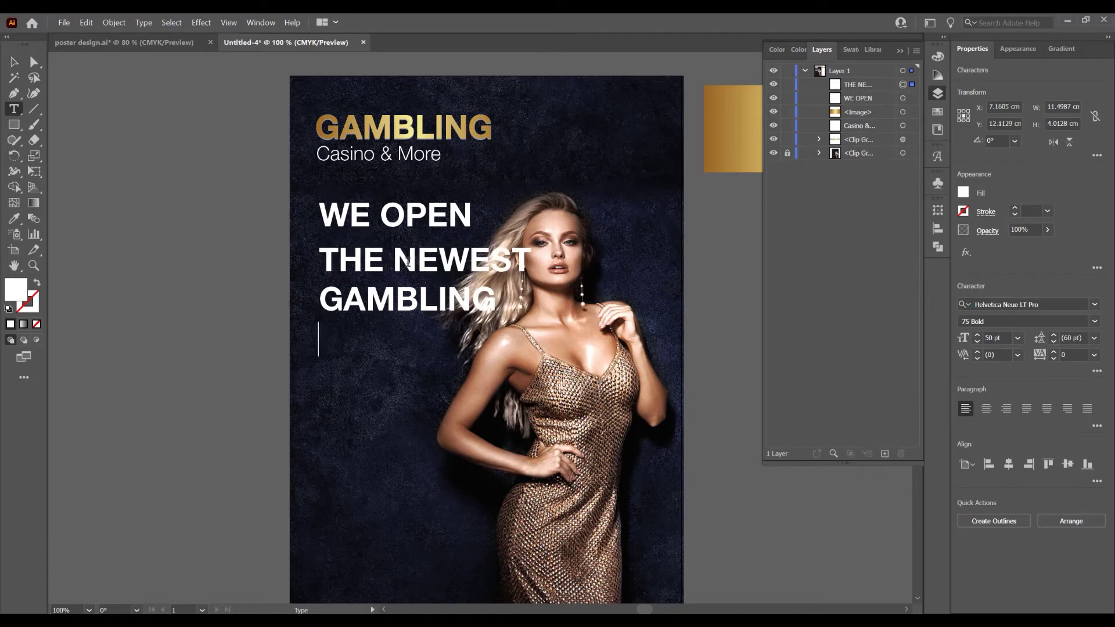
text(HALL)
key(Escape)
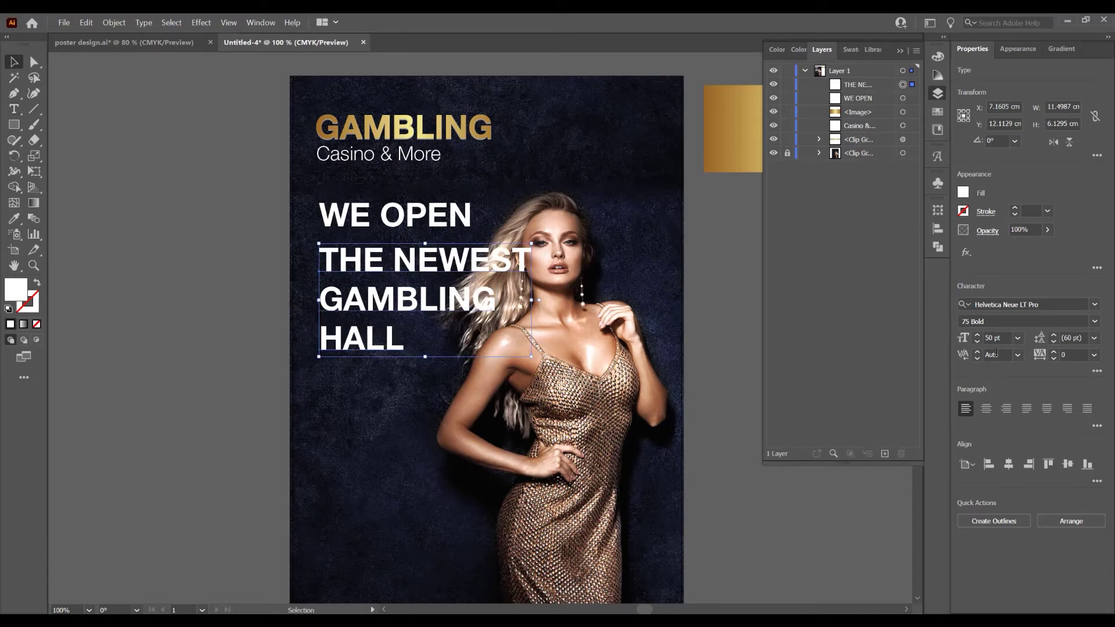
click(977, 341)
click(977, 340)
click(977, 340)
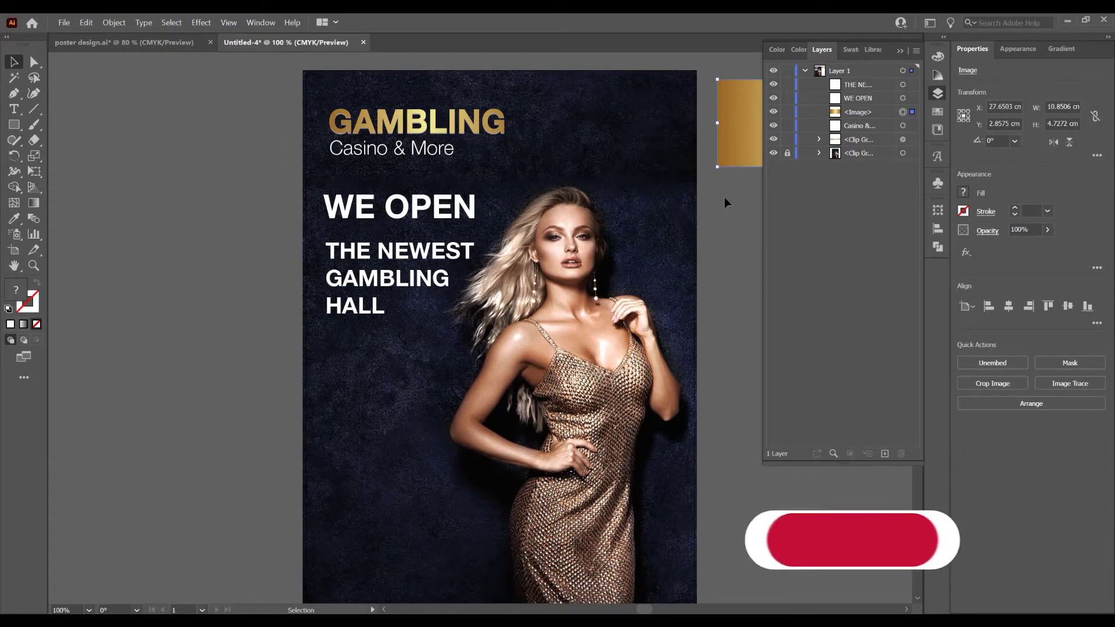
Put copies of the gold gradient image over WE OPEN and the second heading
drag(747, 144, 484, 234)
drag(617, 218, 488, 219)
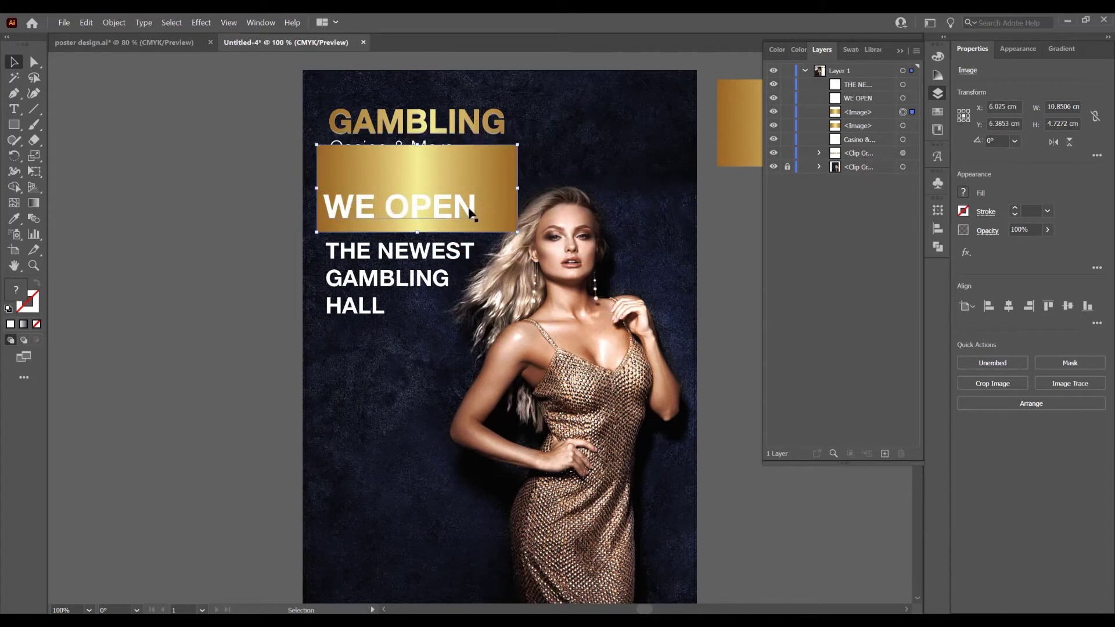
click(471, 216)
click(490, 229)
drag(499, 215, 503, 308)
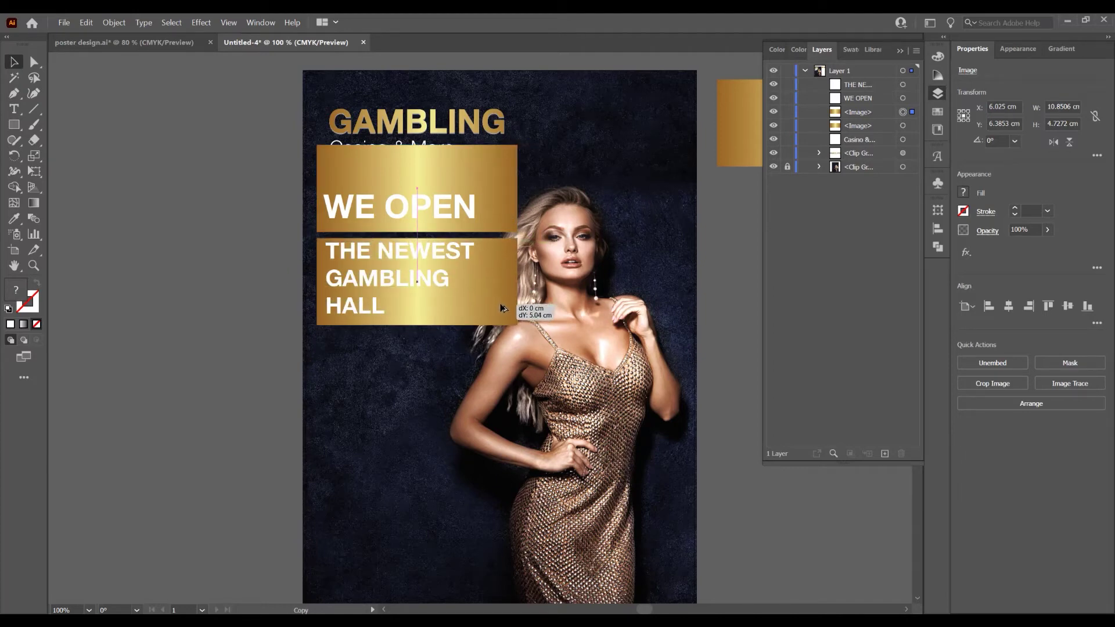
drag(503, 309, 502, 308)
Clip each gold copy inside its heading with Make Clipping Mask
click(458, 207)
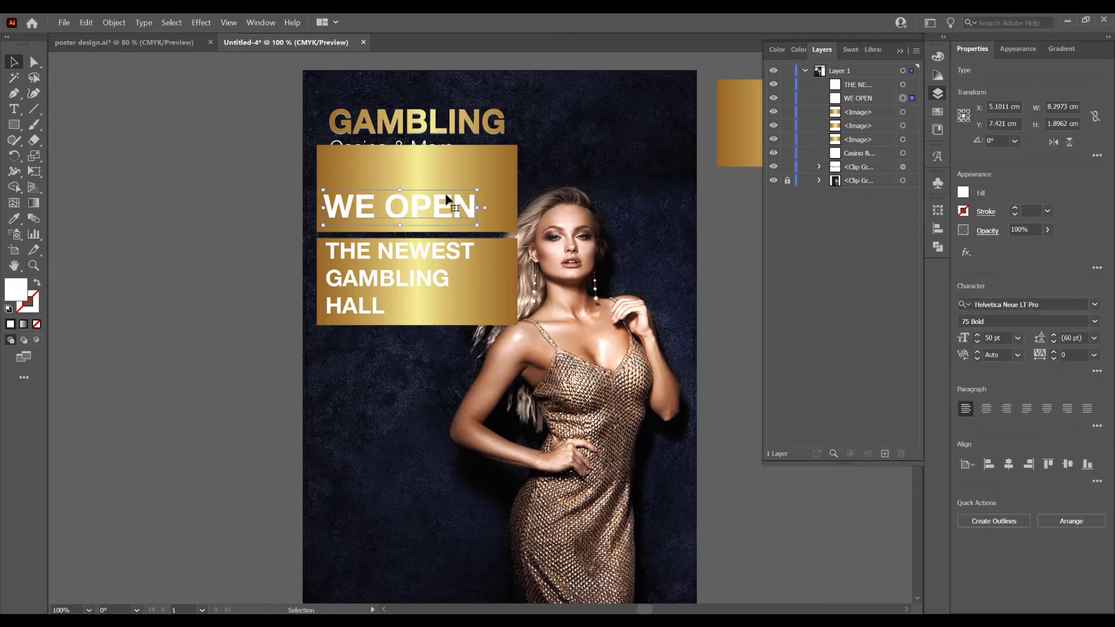
shift+click(504, 189)
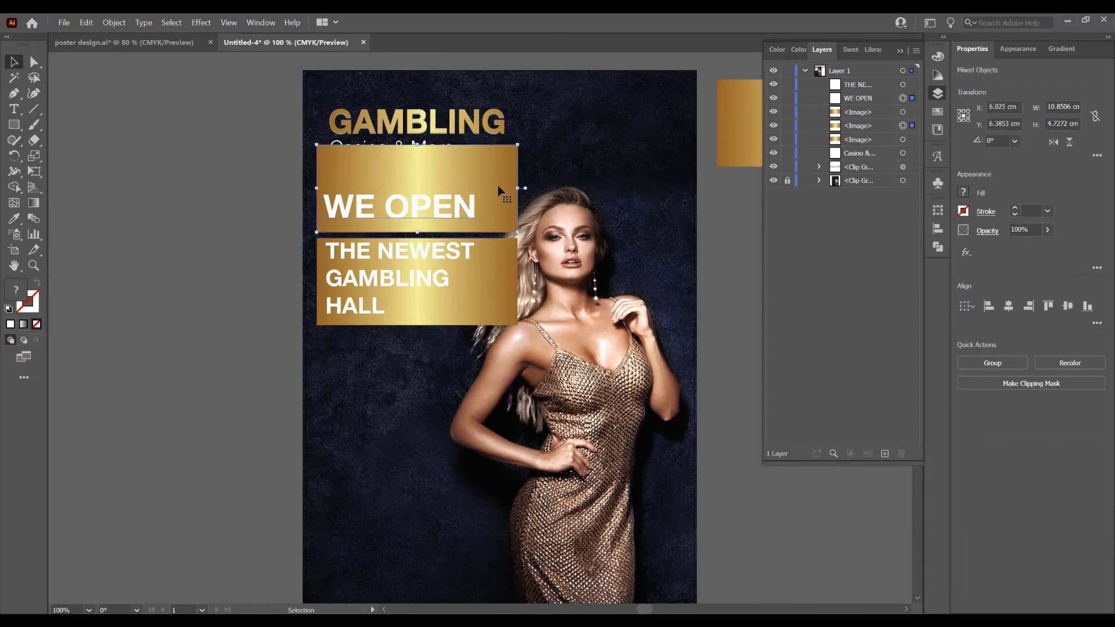
right_click(498, 189)
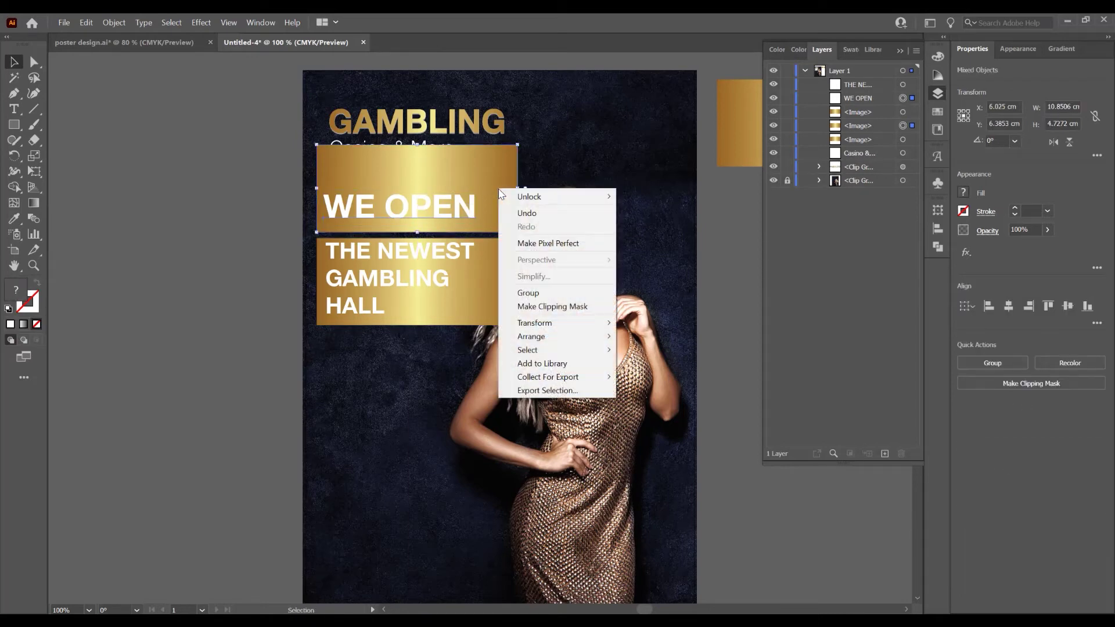
click(581, 307)
click(443, 291)
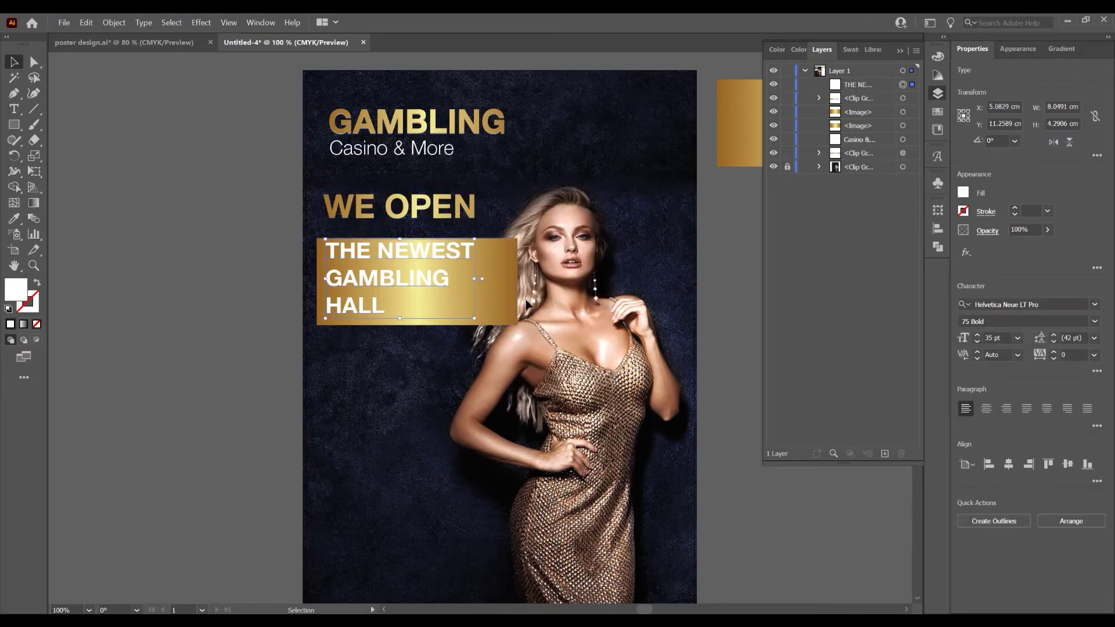
shift+click(499, 296)
right_click(491, 286)
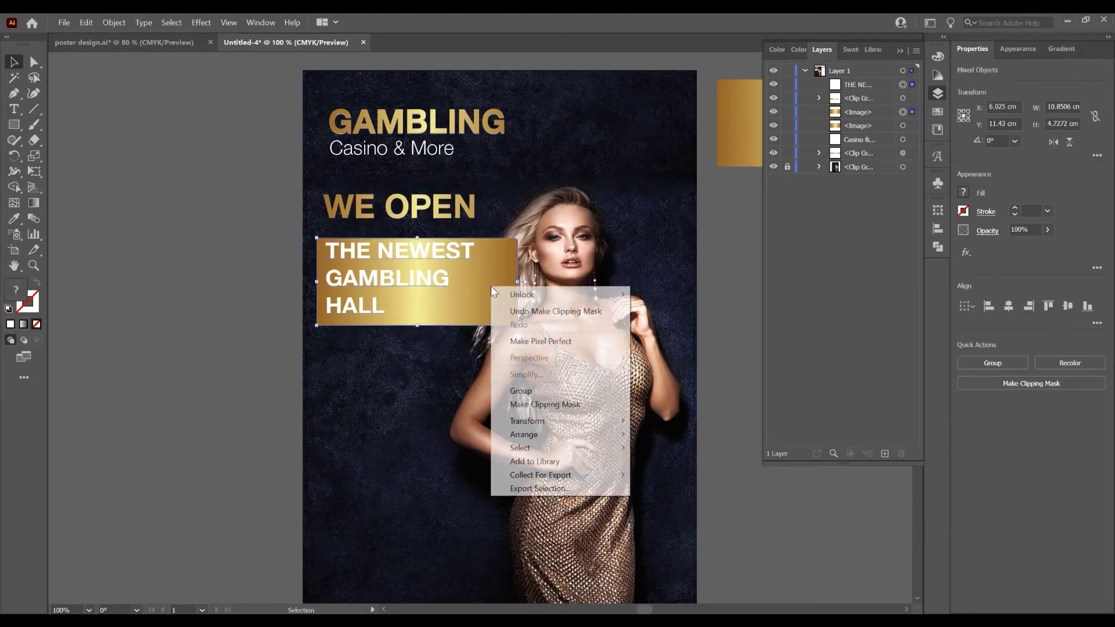
click(566, 404)
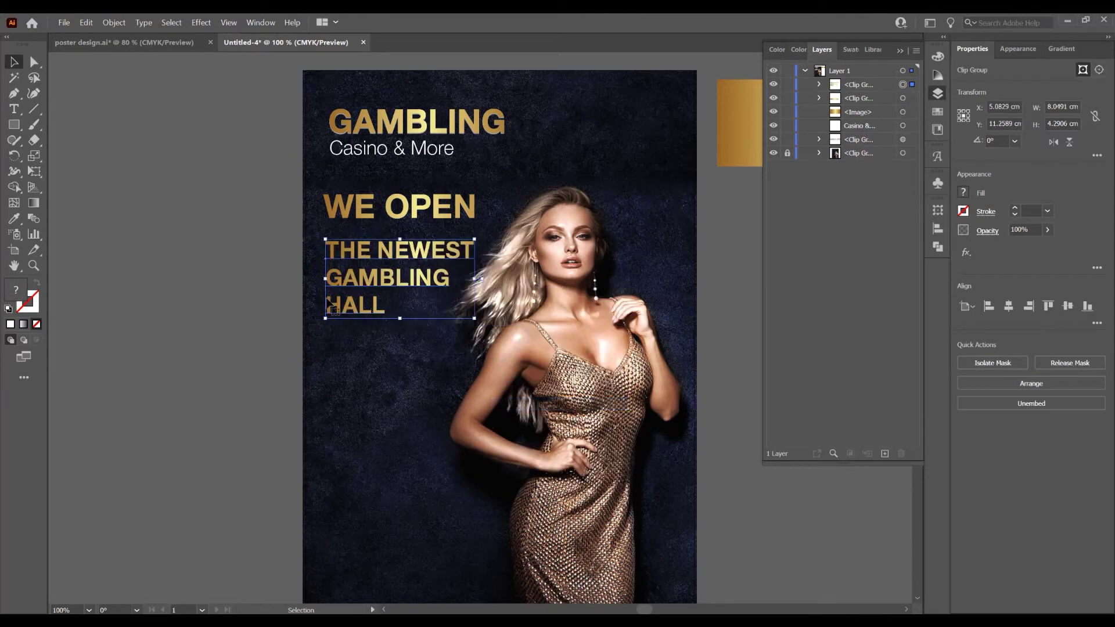
click(449, 214)
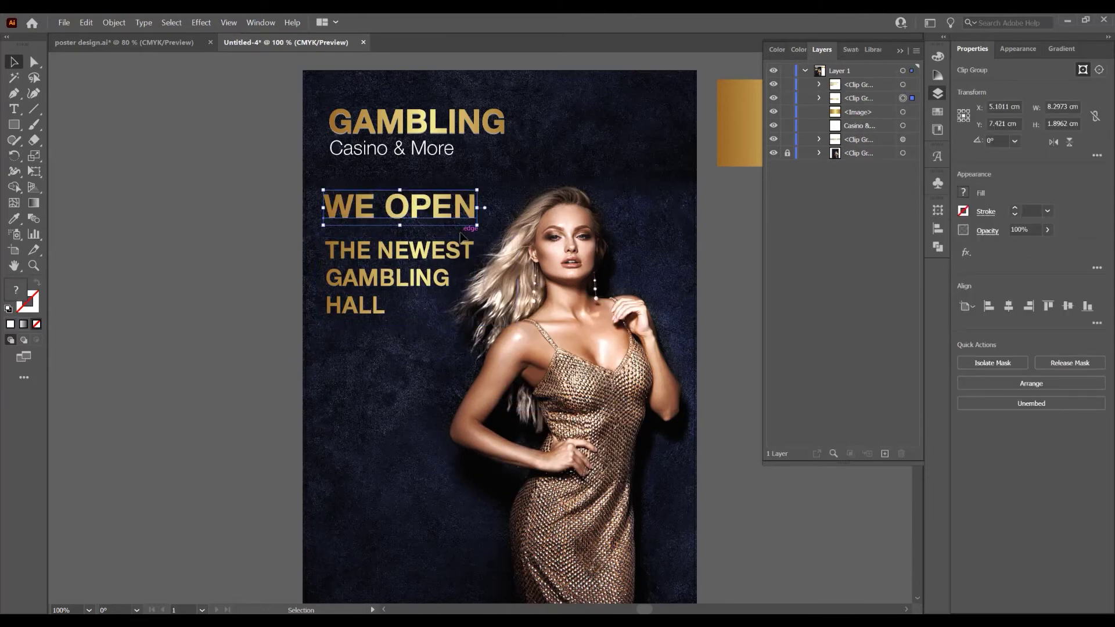
Apply GAMBLING's Extrude & Bevel effect to WE OPEN and THE NEWEST GAMBLING HALL
click(201, 22)
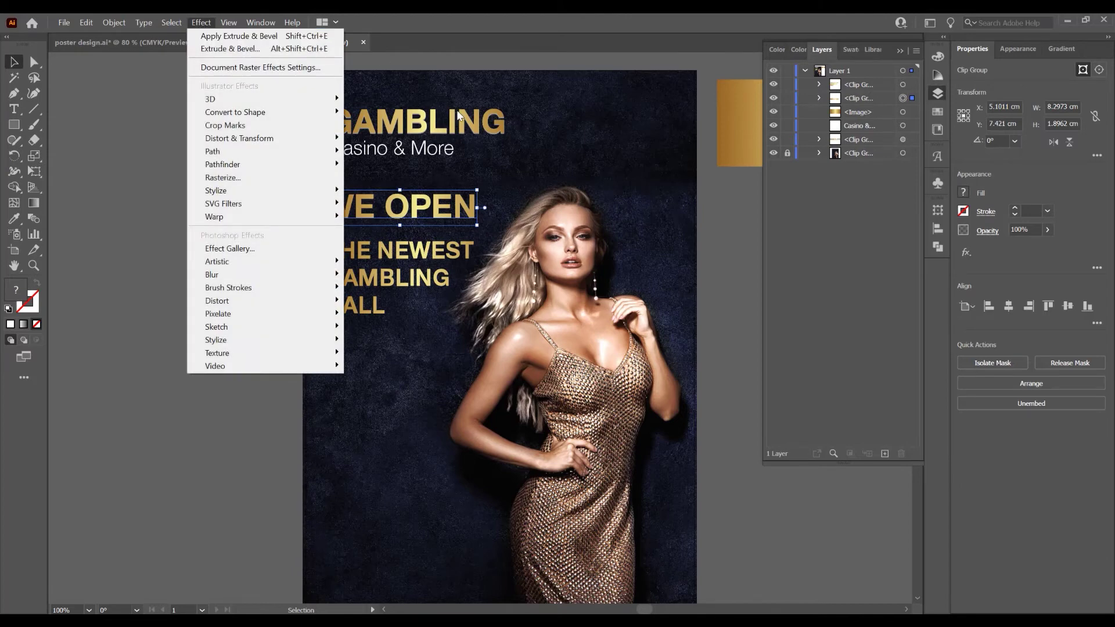
click(440, 123)
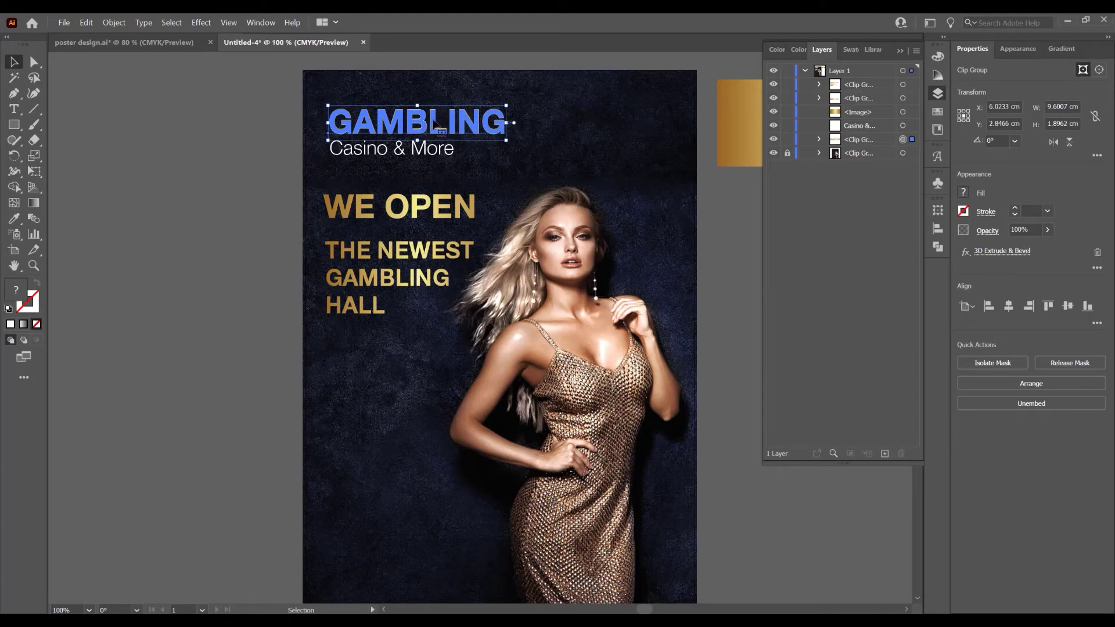
click(402, 217)
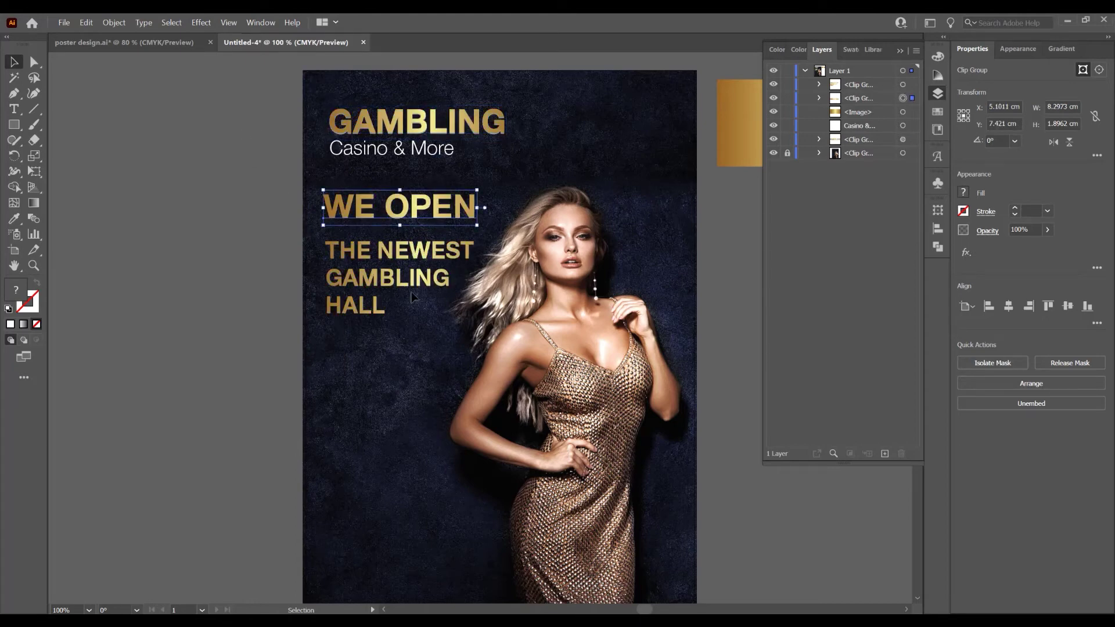
click(377, 253)
click(357, 216)
click(193, 22)
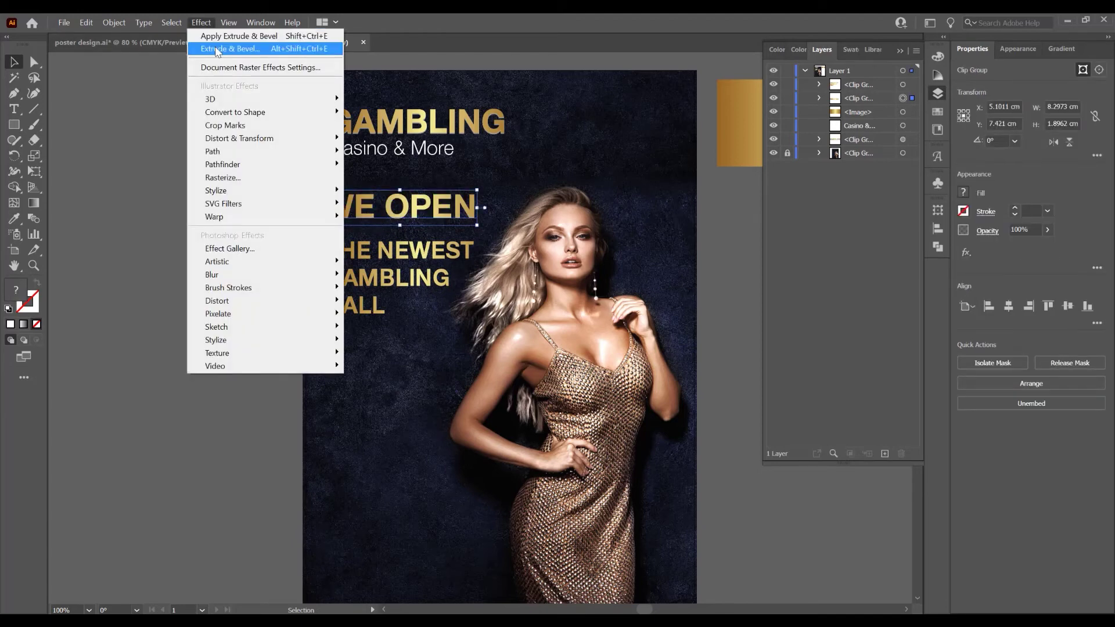
click(215, 34)
click(201, 22)
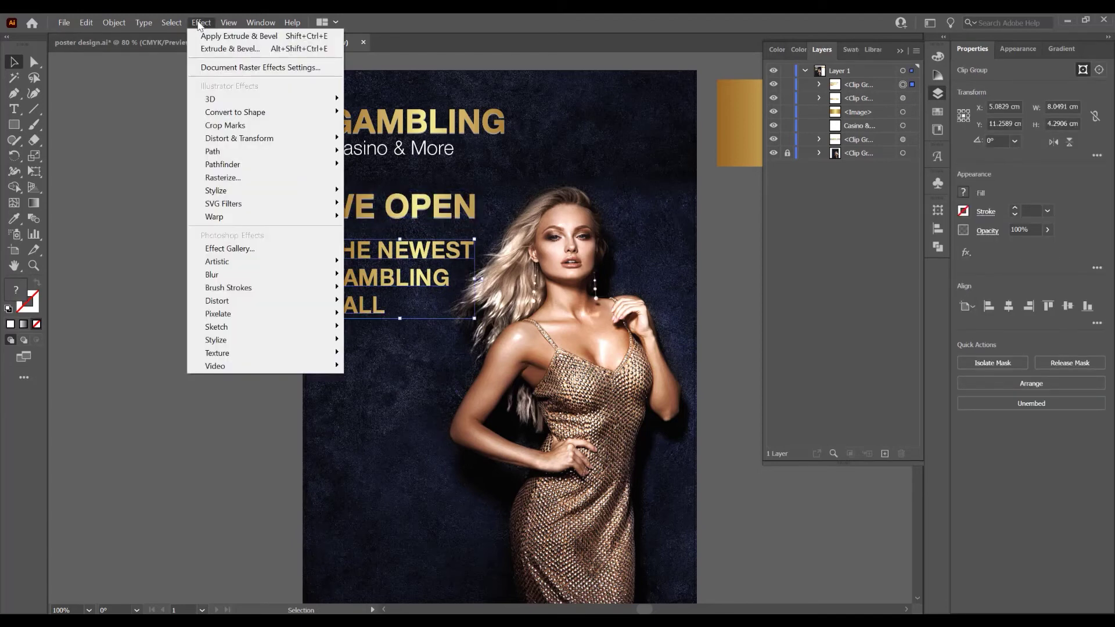
click(247, 36)
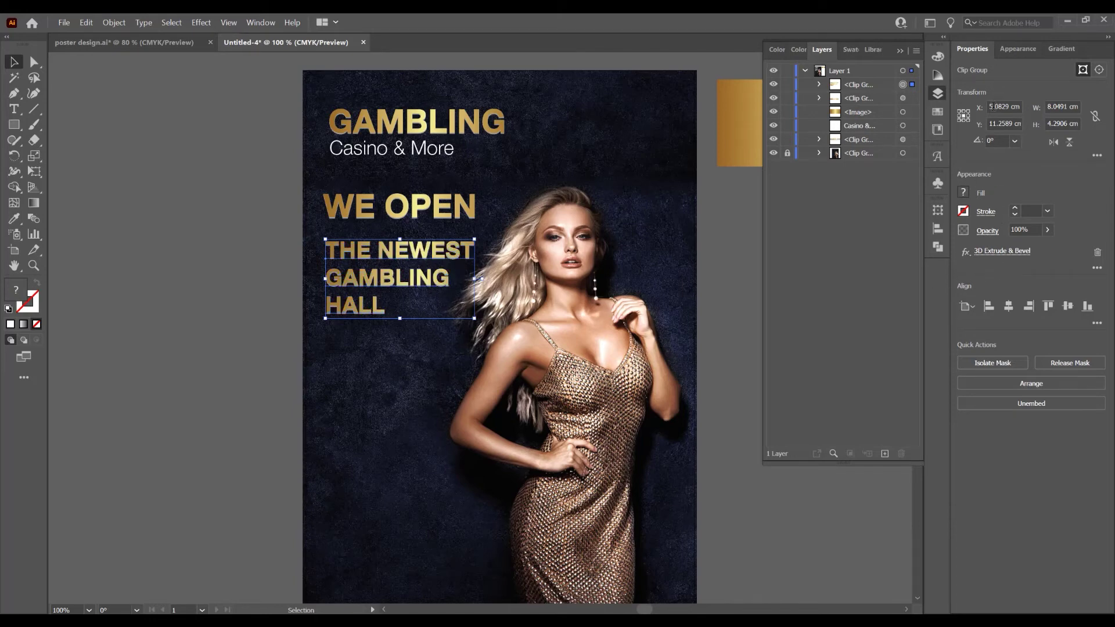
Check the heading's 3D Extrude & Bevel settings in Appearance and confirm them
click(994, 251)
drag(755, 101, 817, 101)
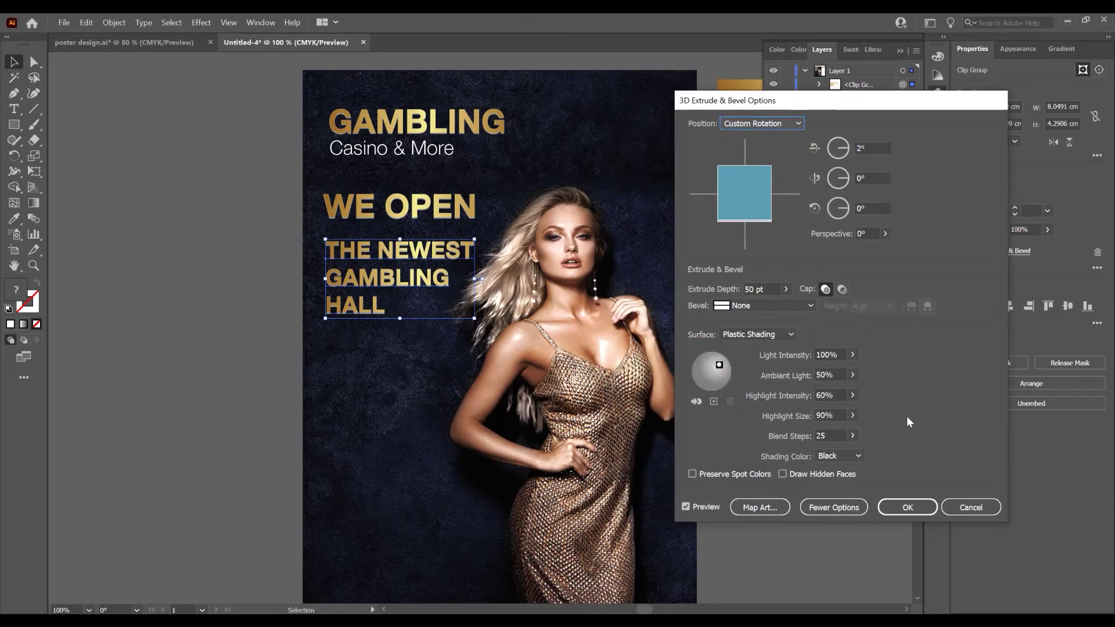
click(908, 507)
click(726, 316)
scroll(523, 226, down, 1)
scroll(522, 227, right, 2)
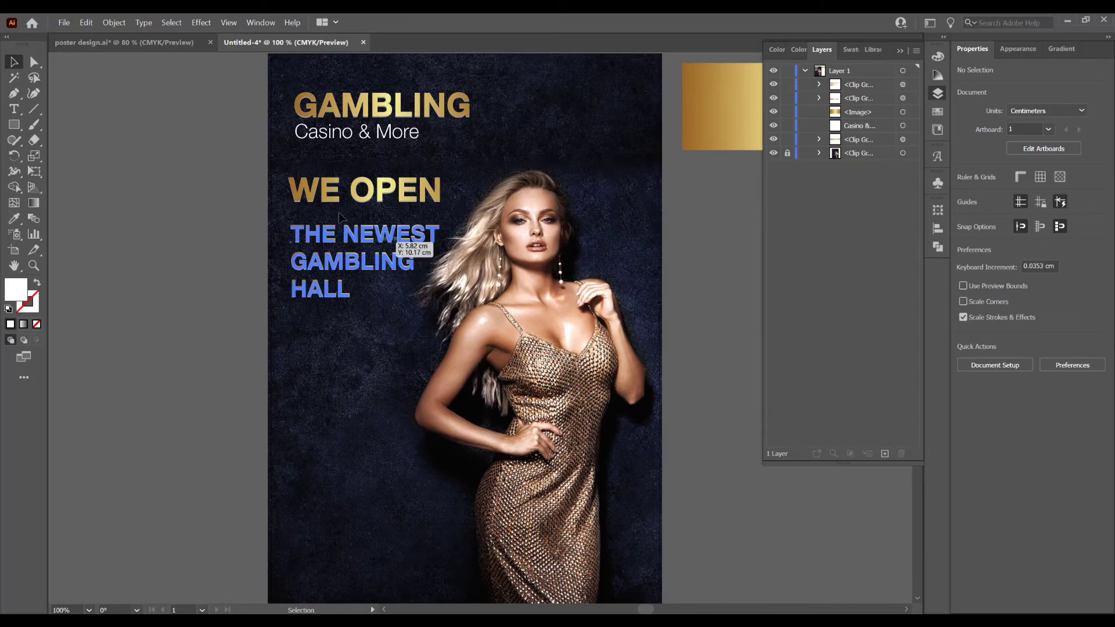
click(376, 199)
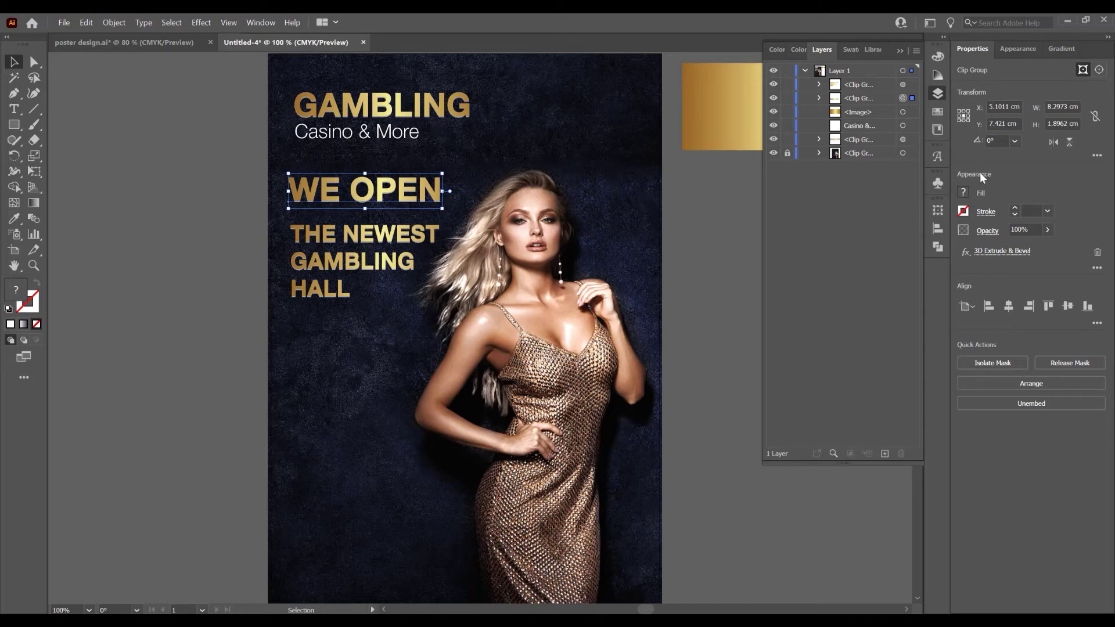
click(965, 253)
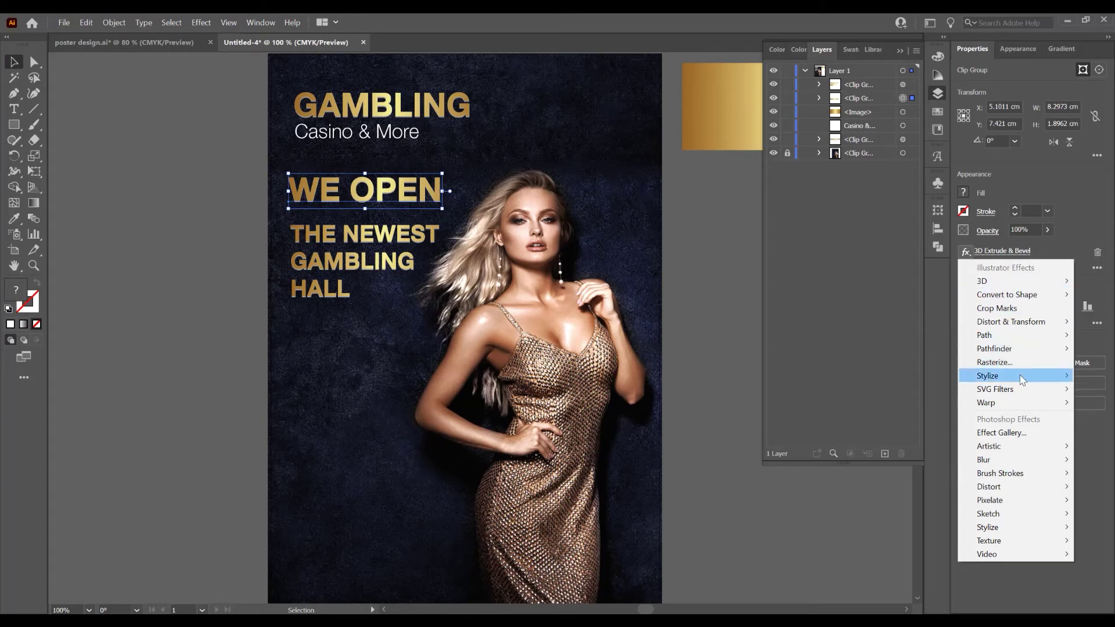
Give WE OPEN a drop shadow with 0.1 cm X and Y offsets
mouse_move(1027, 377)
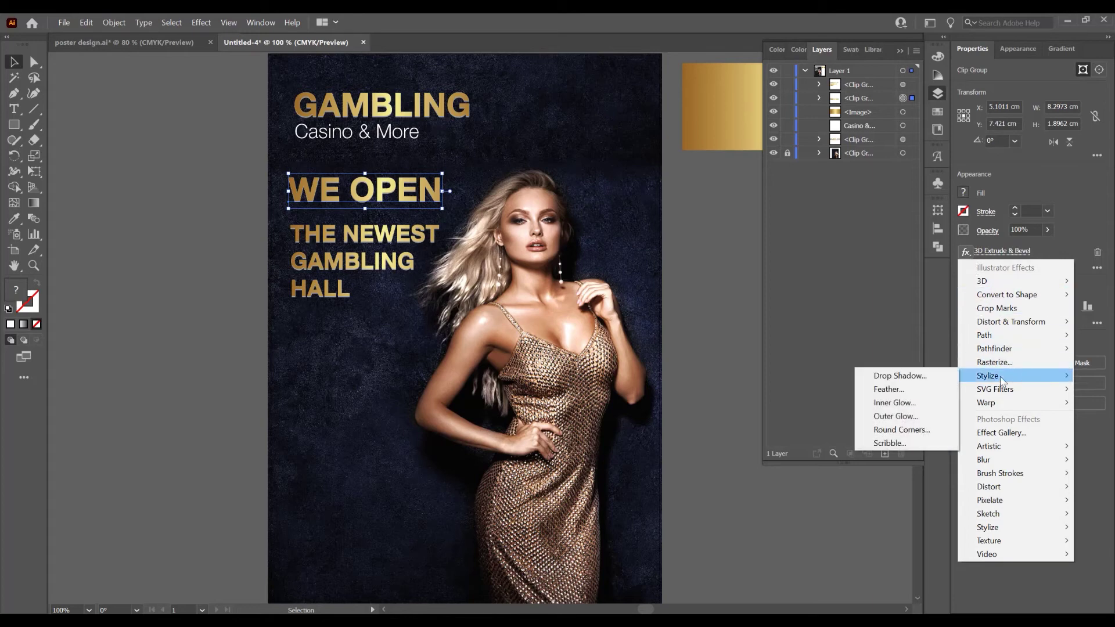
click(932, 376)
drag(571, 127, 560, 132)
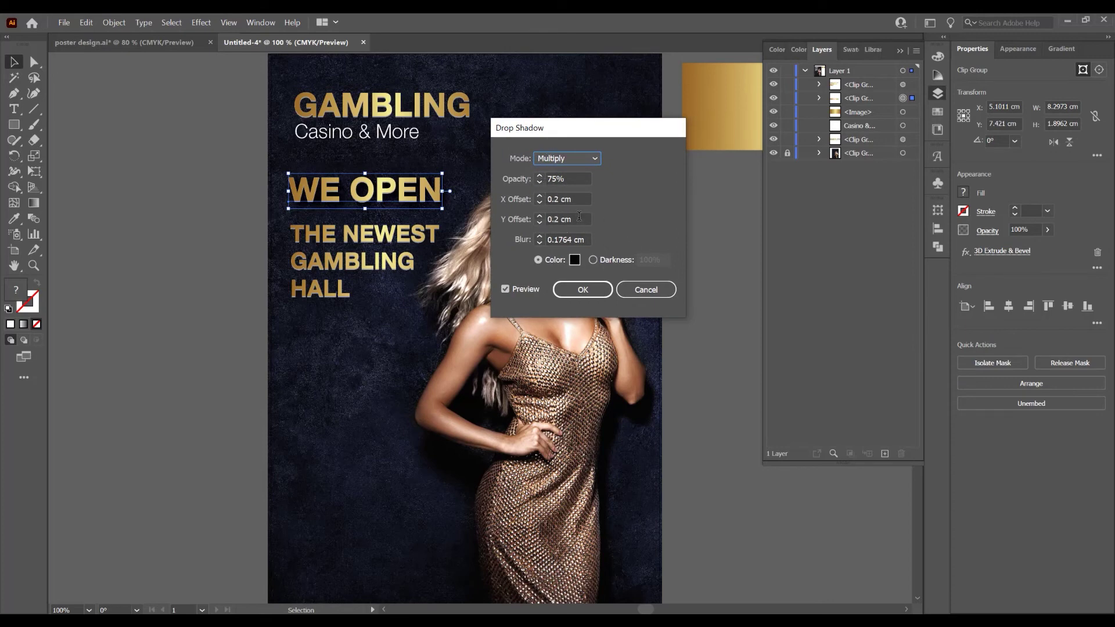
click(539, 202)
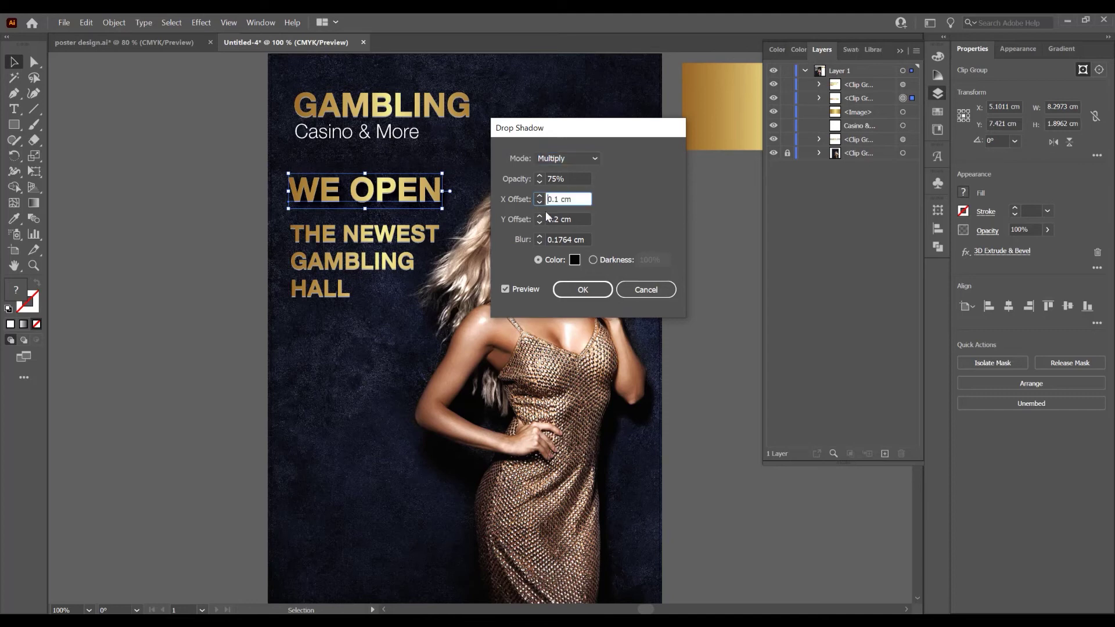
click(539, 222)
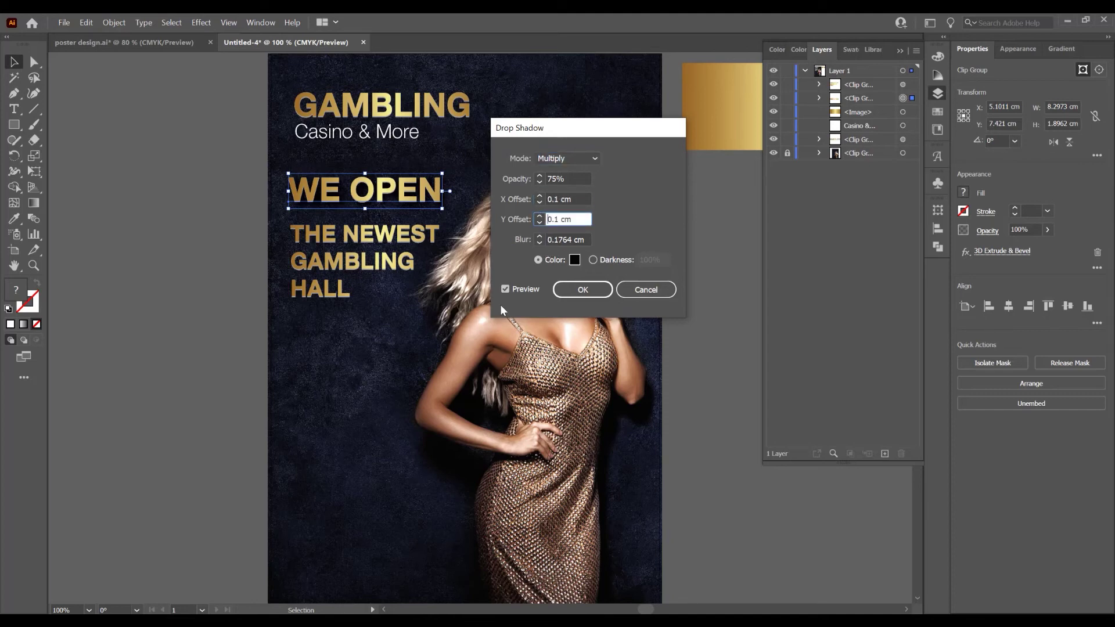
click(583, 289)
Apply the same 0.1 cm drop shadow to THE NEWEST GAMBLING HALL, then deselect
click(360, 273)
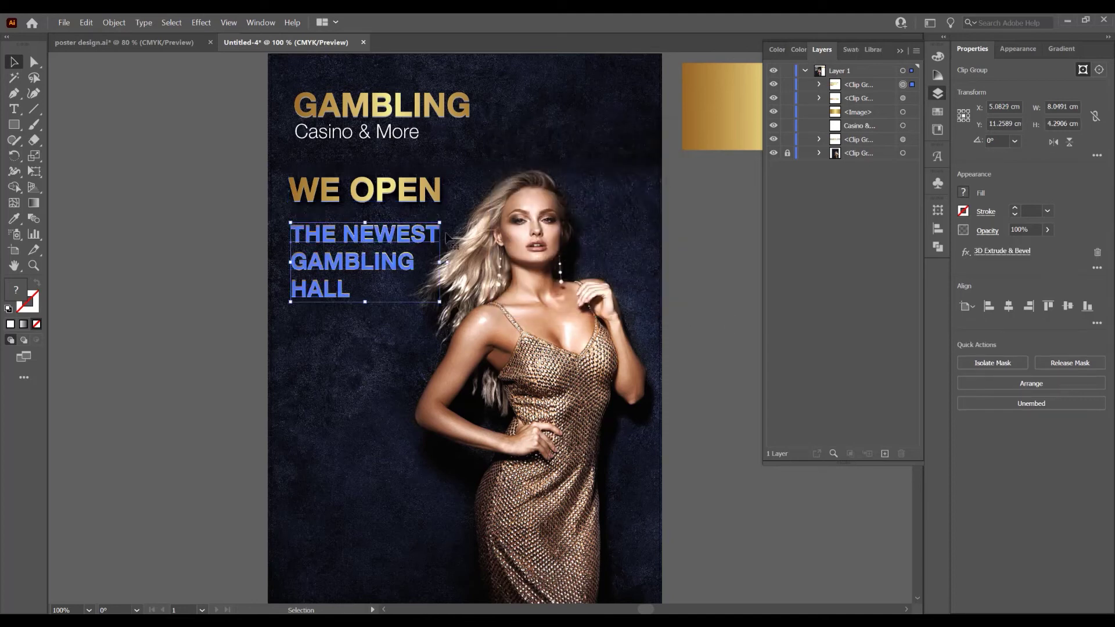
click(966, 251)
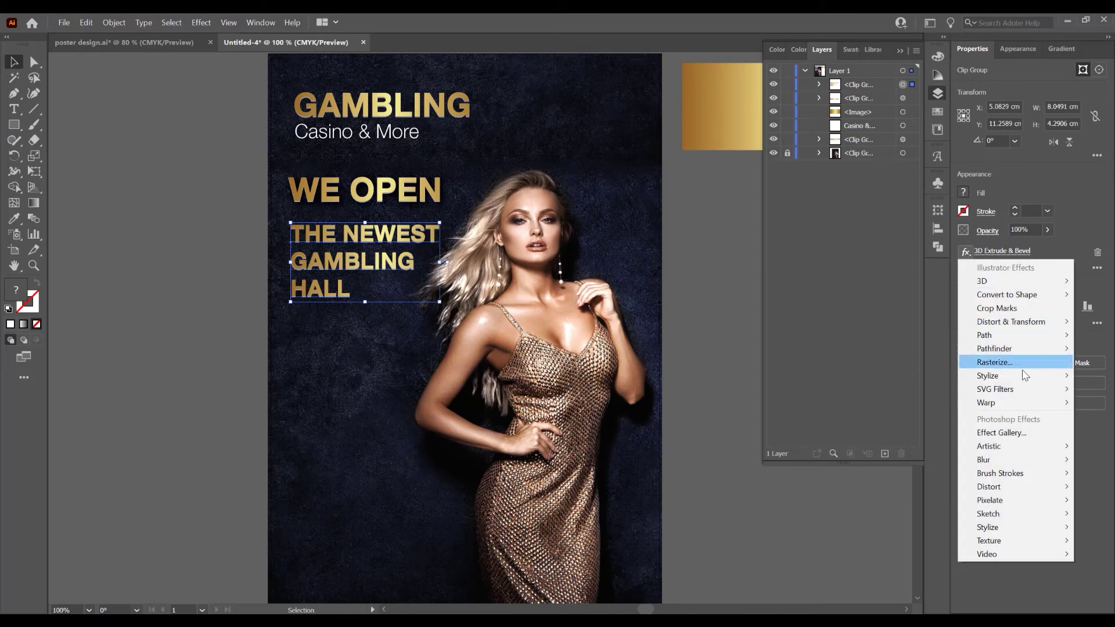
mouse_move(1017, 376)
click(906, 375)
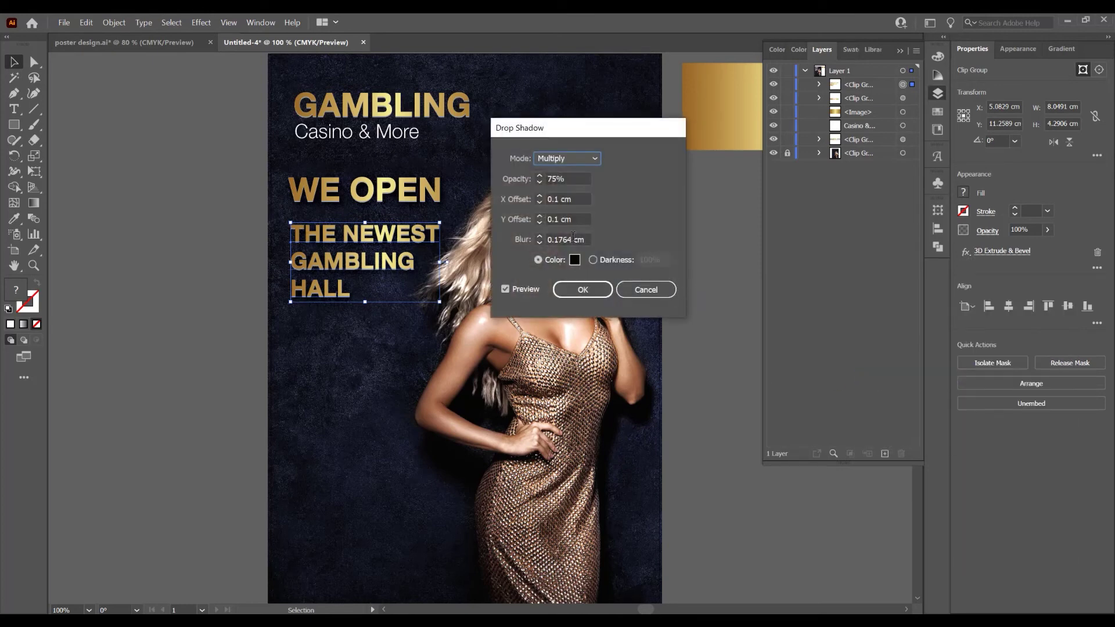
drag(559, 132, 587, 138)
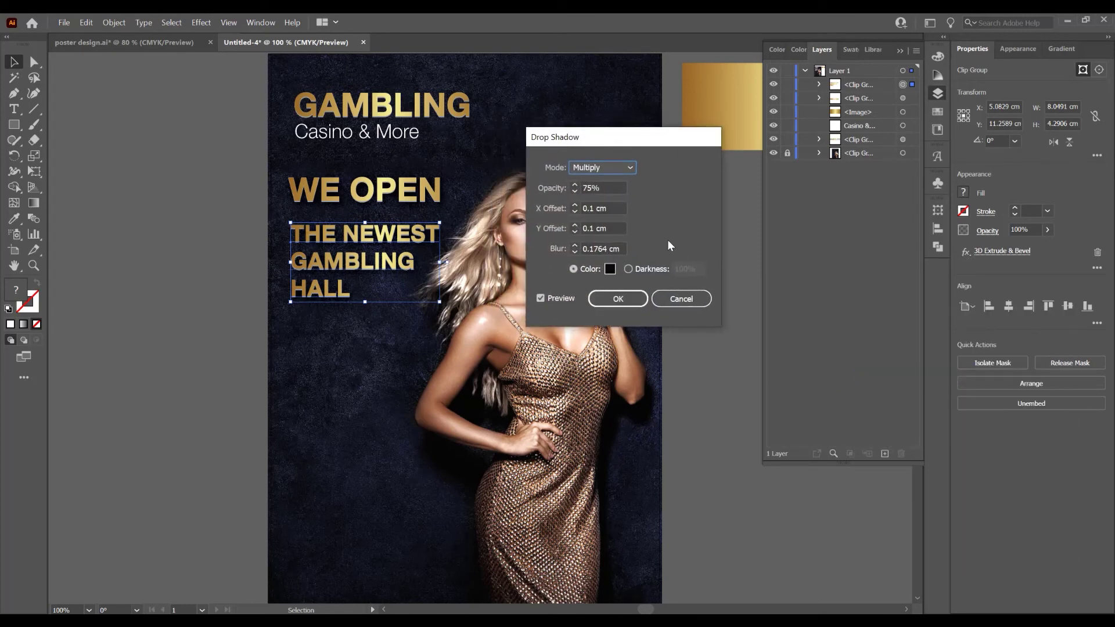
click(618, 299)
click(706, 286)
drag(527, 155, 506, 163)
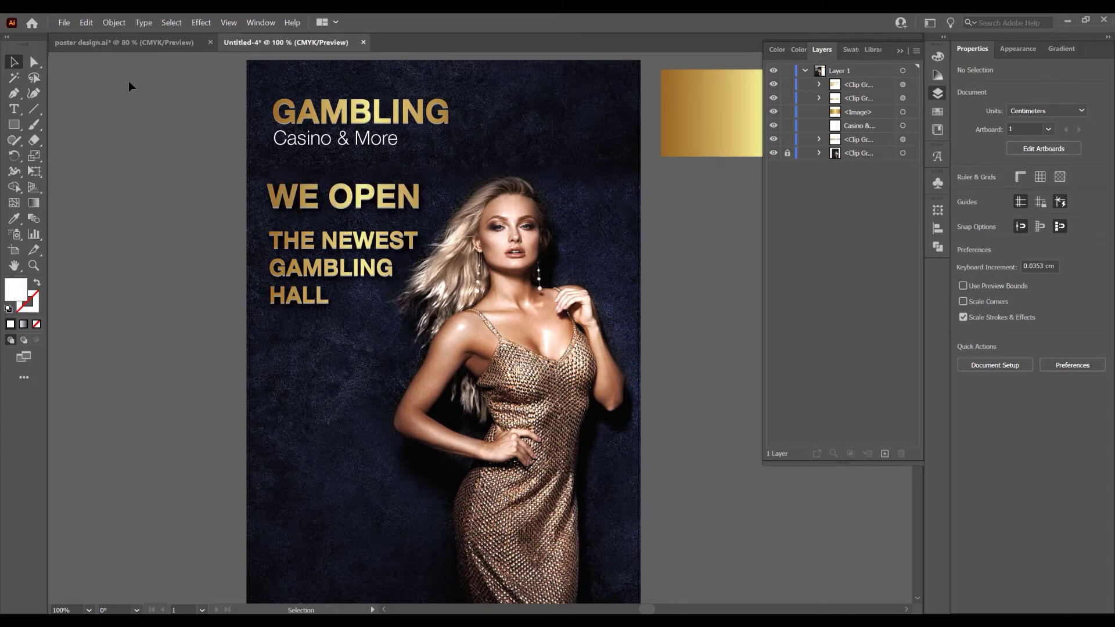
Place 2.svg into the poster, dragging out its size
click(63, 22)
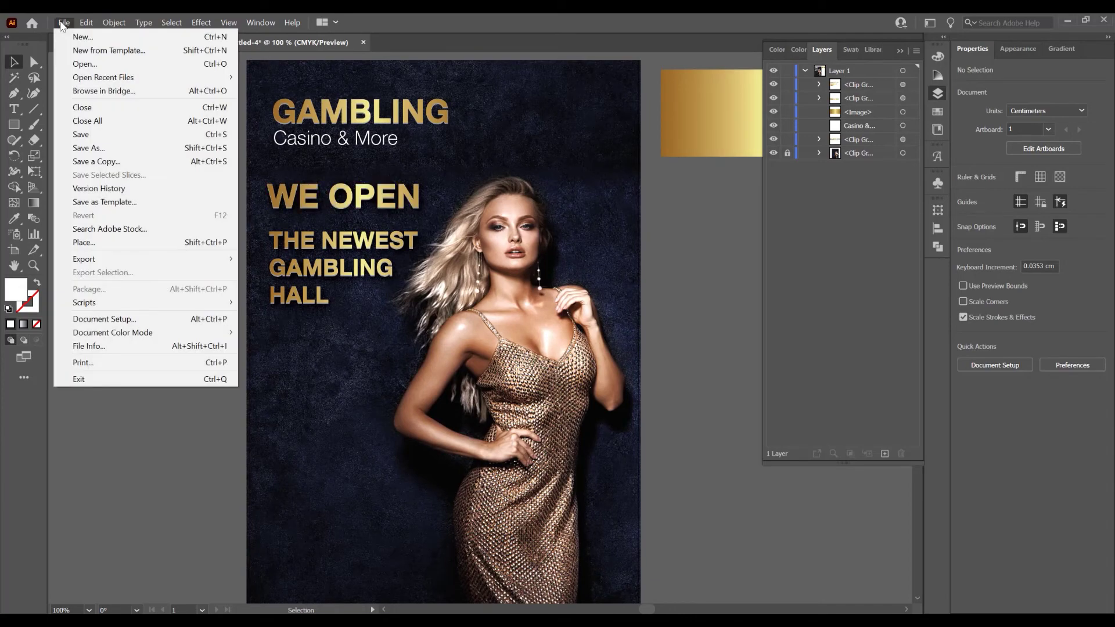
click(115, 249)
click(294, 119)
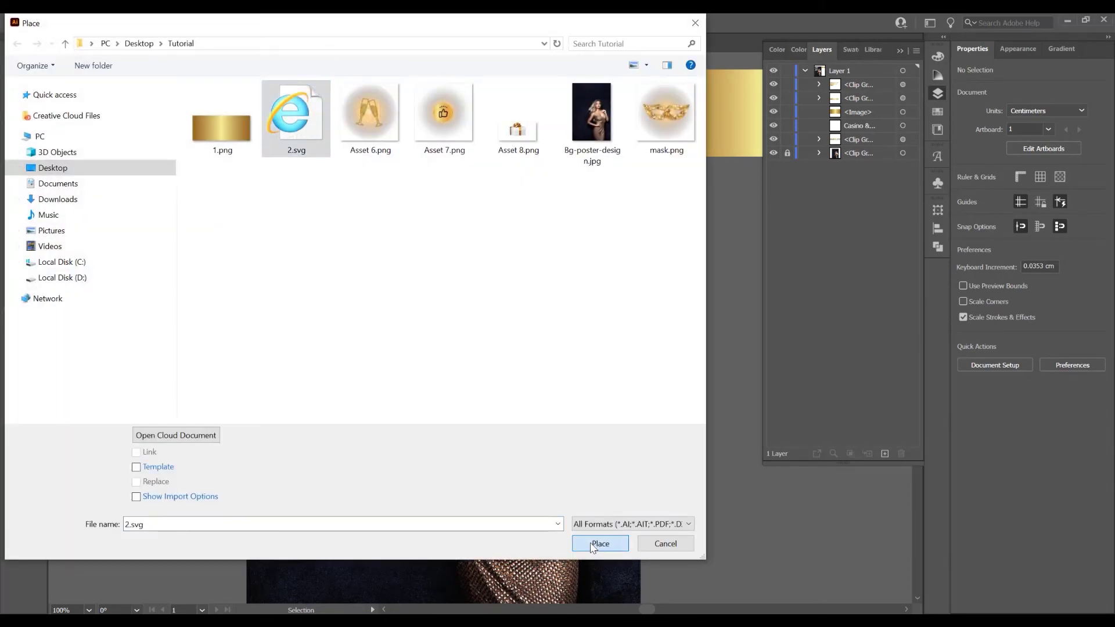
click(591, 548)
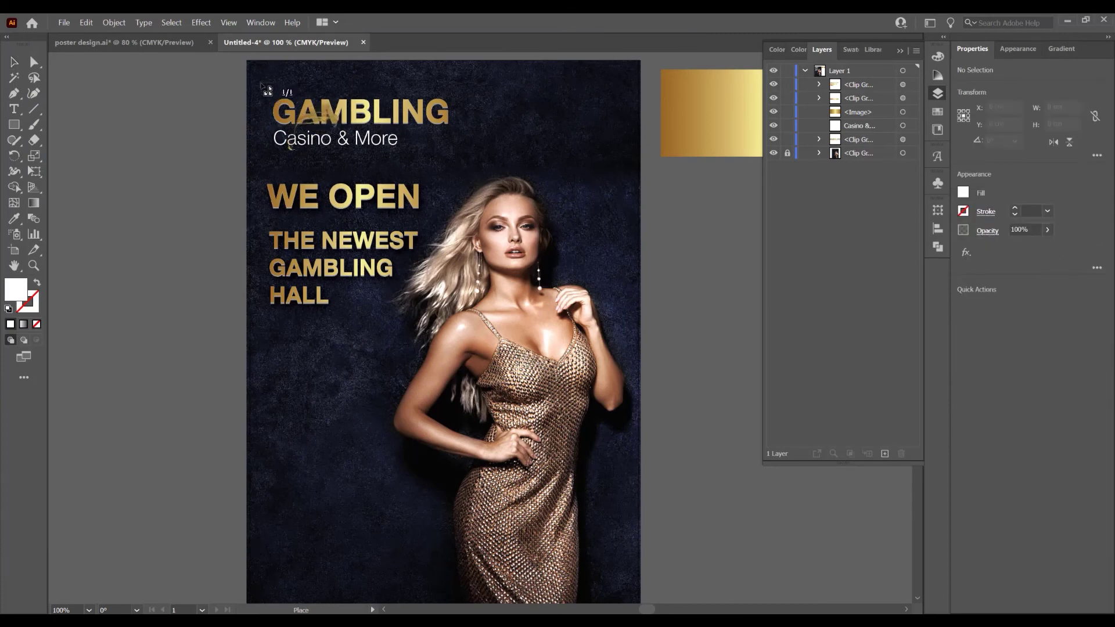
drag(611, 408, 632, 428)
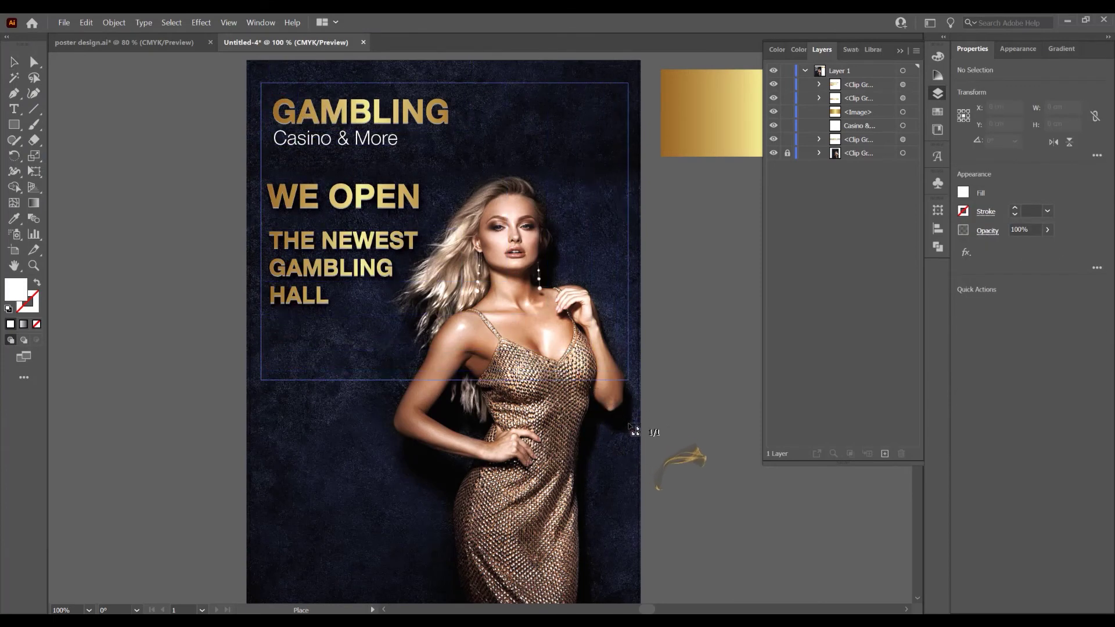
Move the particle wave to the upper right and stack its layer behind the woman
drag(576, 158, 601, 121)
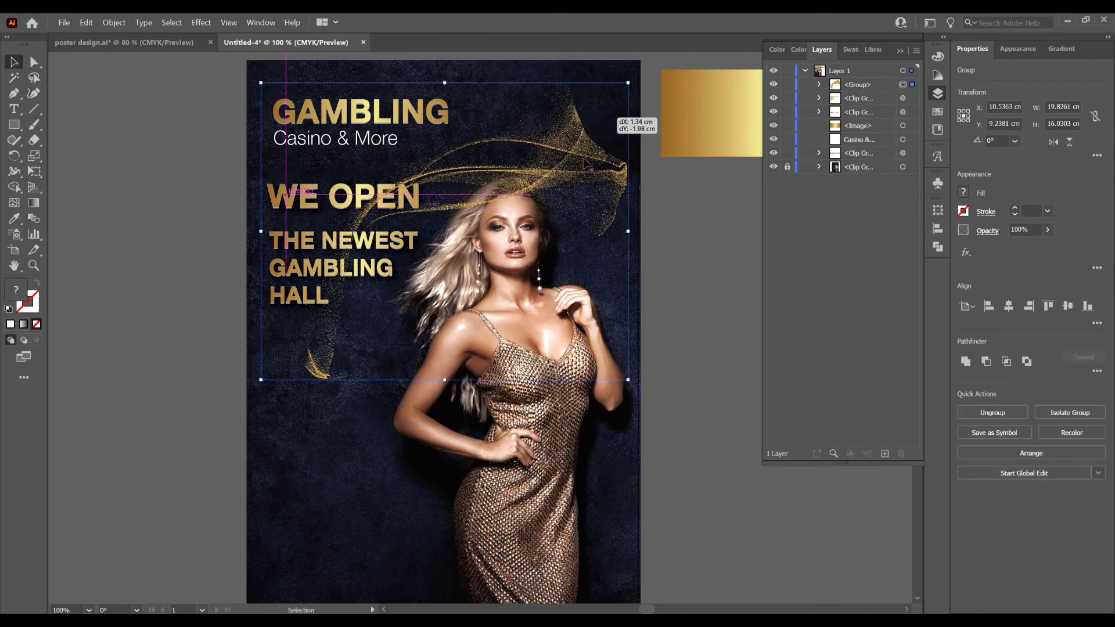
drag(583, 158, 582, 159)
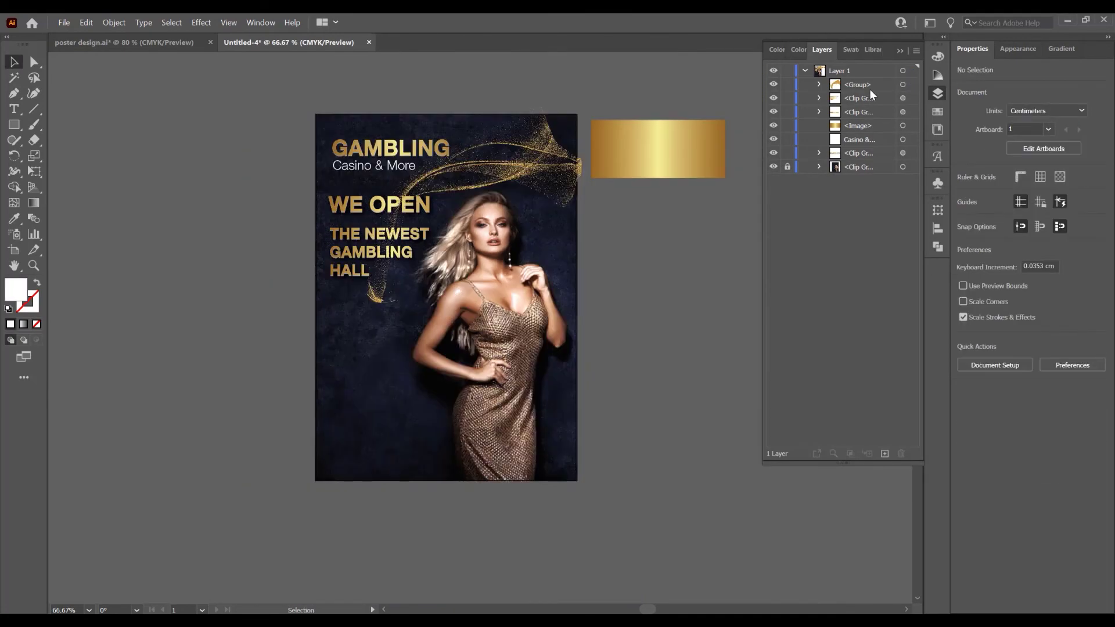
click(869, 85)
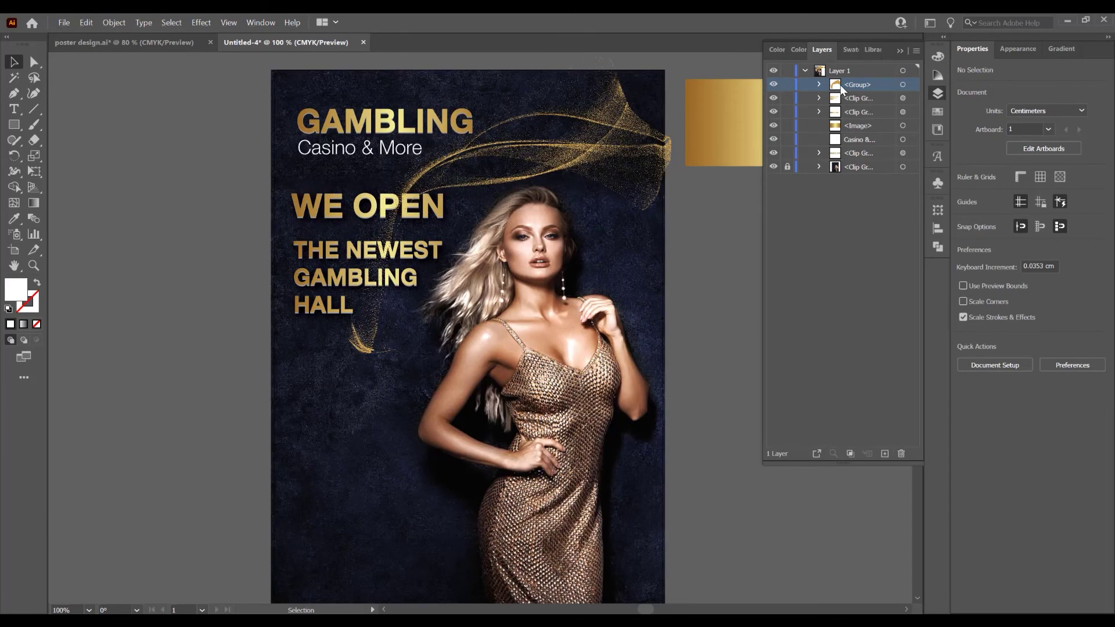
drag(835, 87, 853, 161)
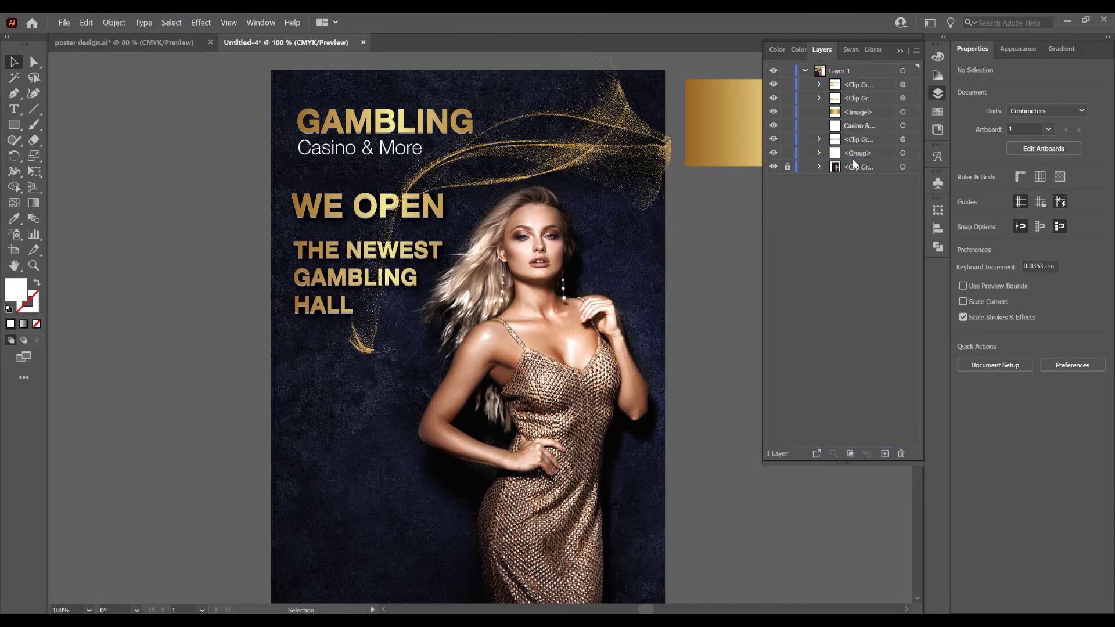
Set the gold particle wave to 70% opacity, then deselect it to review the look
click(575, 174)
click(675, 245)
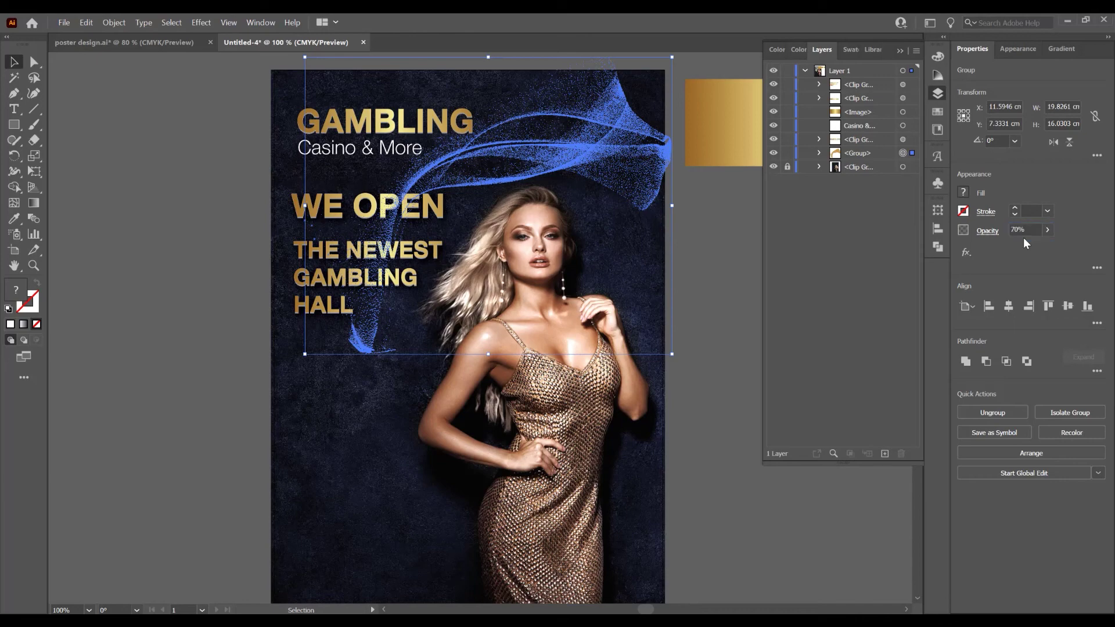
click(726, 267)
scroll(719, 259, down, 2)
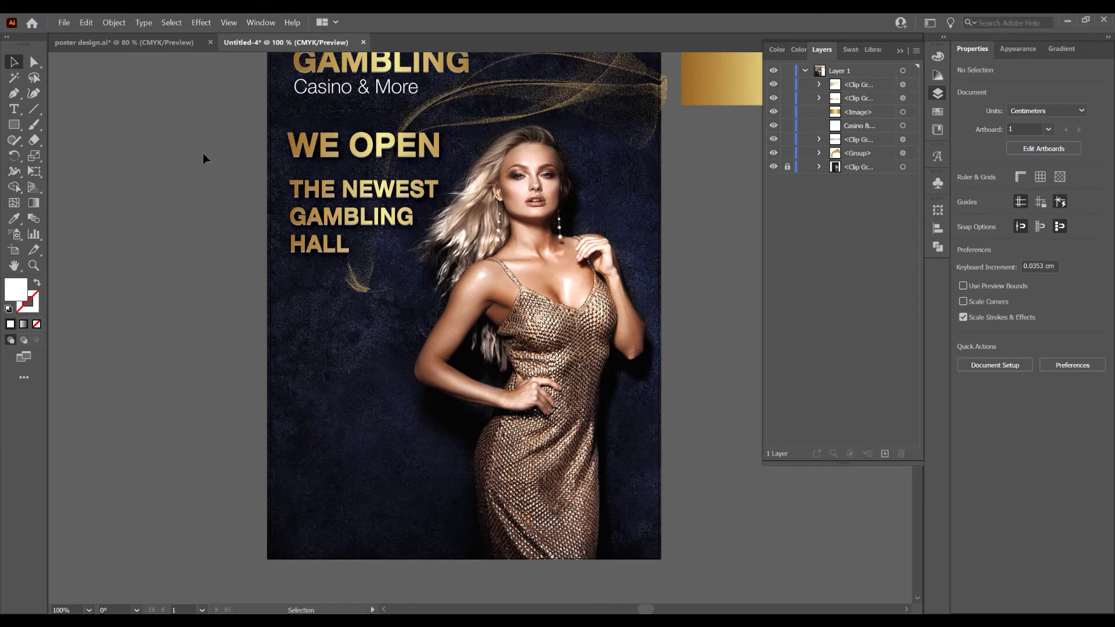
Bring the feature icons and social links from poster design.ai over, then select every text object
click(110, 43)
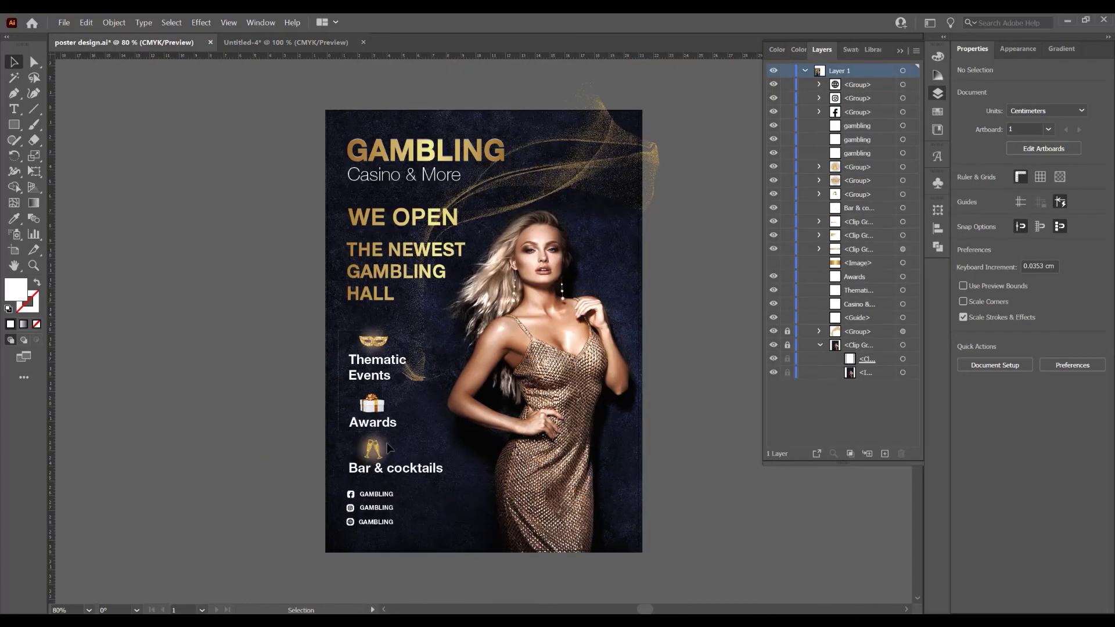
drag(393, 387, 326, 301)
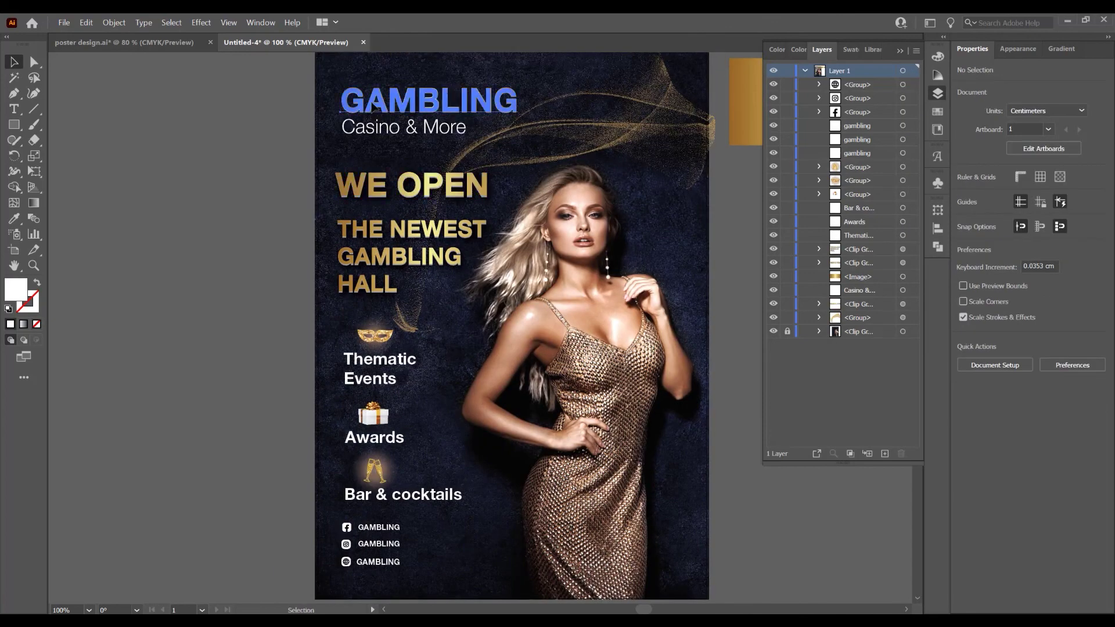
click(382, 107)
shift+click(383, 130)
shift+click(374, 186)
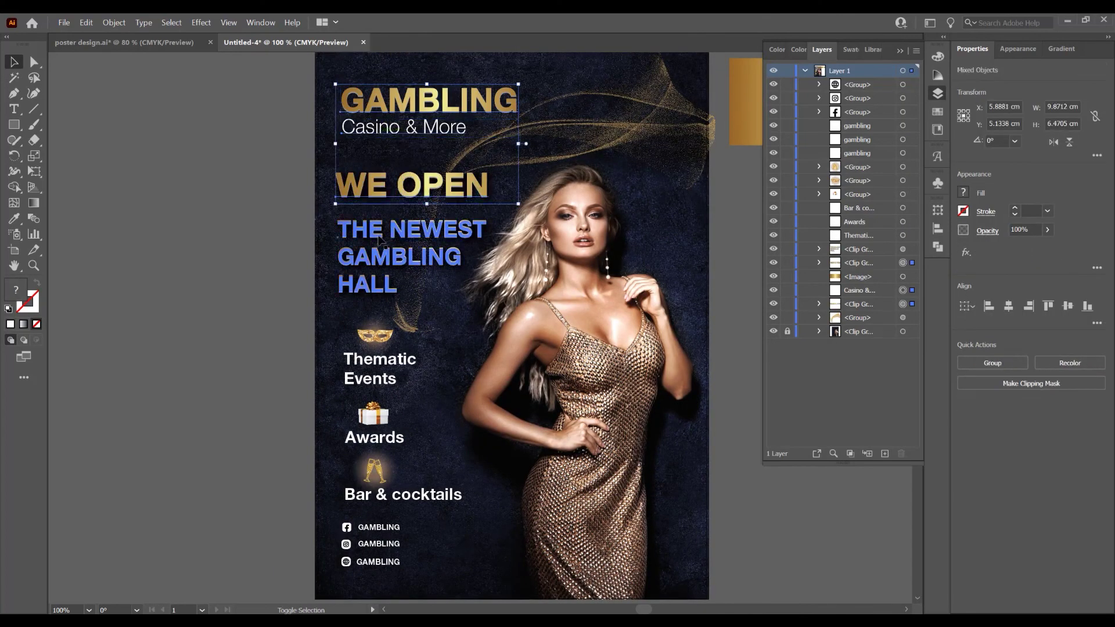
shift+click(378, 241)
shift+drag(360, 325, 356, 528)
shift+click(346, 543)
shift+click(346, 560)
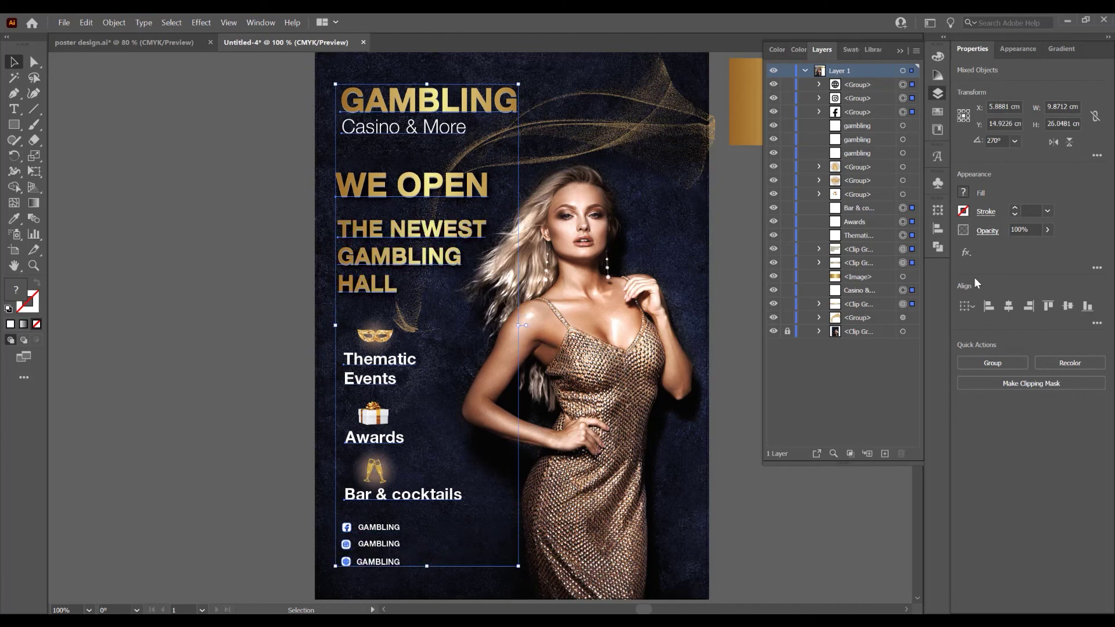
Align the selected text column to the left and clear the selection
click(988, 307)
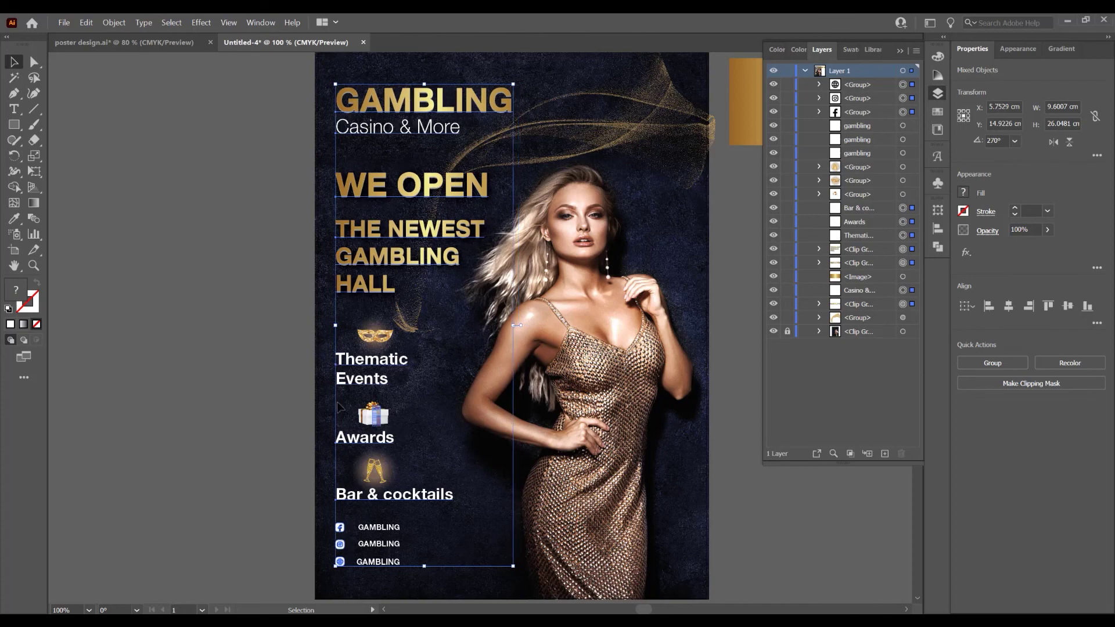
click(249, 366)
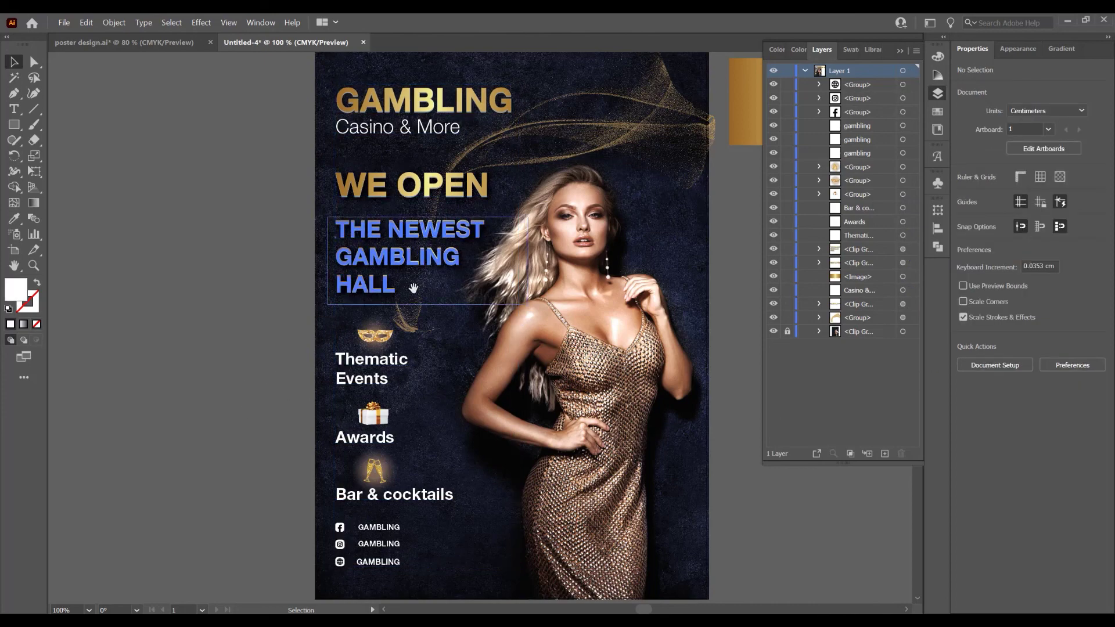
drag(410, 290, 409, 241)
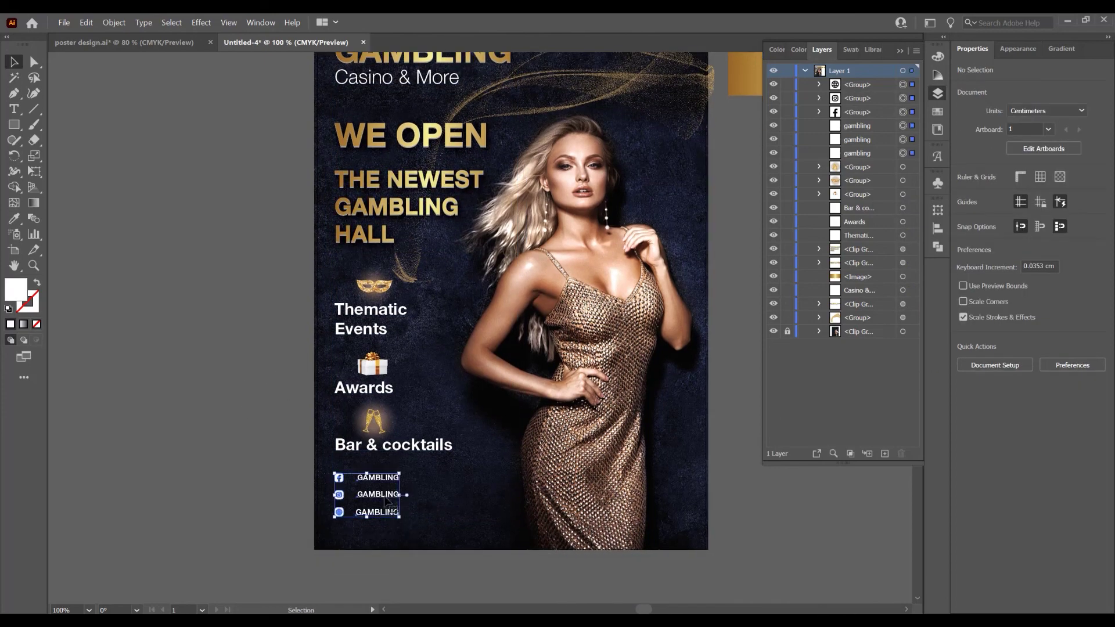
drag(420, 358, 396, 409)
key(F7)
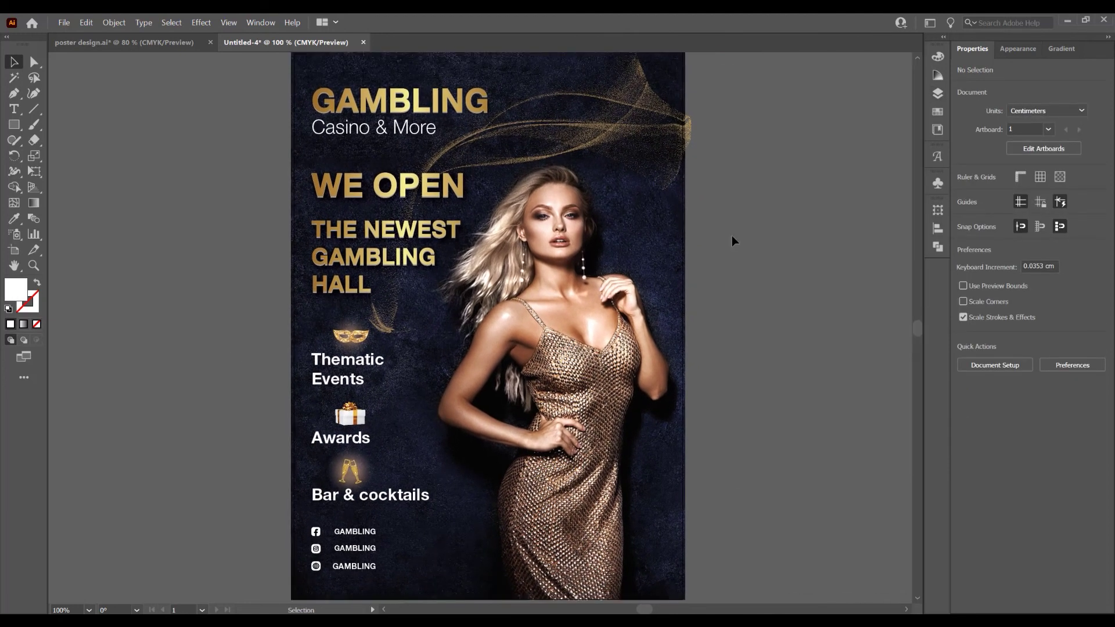